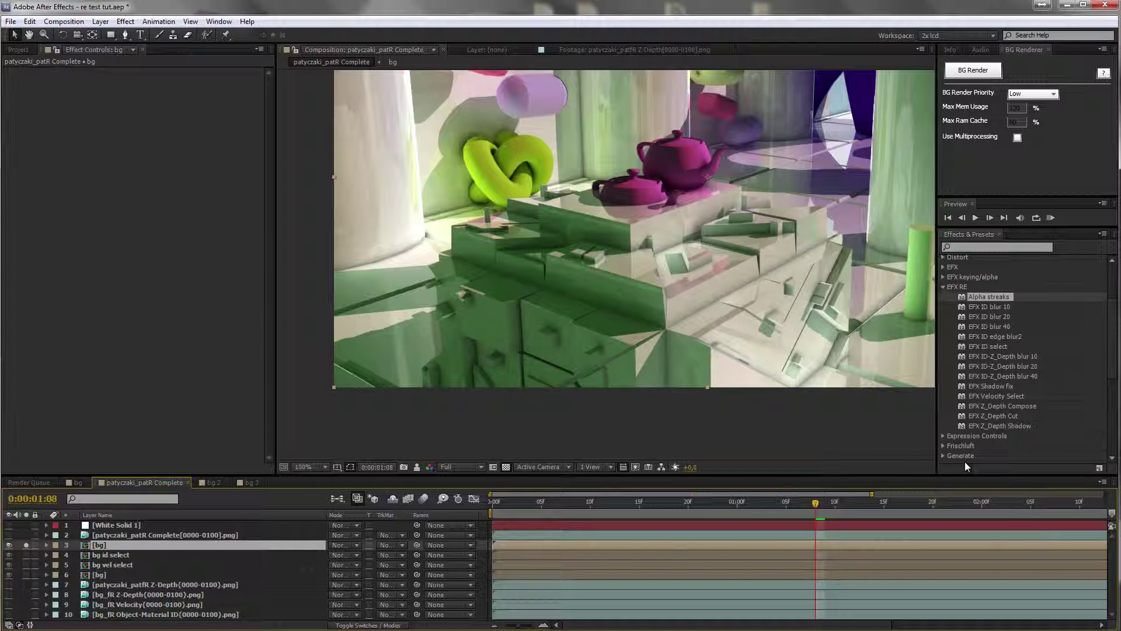
- Apply EFX Z_Depth Cut to the bg layer with bg_fR Z-Depth as the depth input
click(1013, 415)
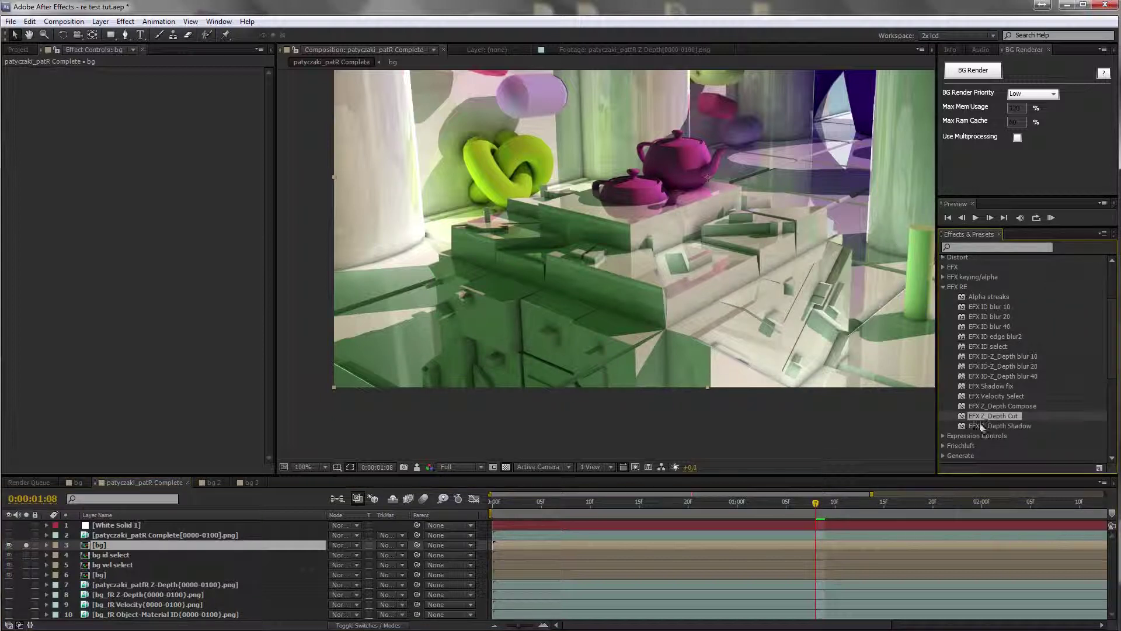
drag(981, 417, 164, 294)
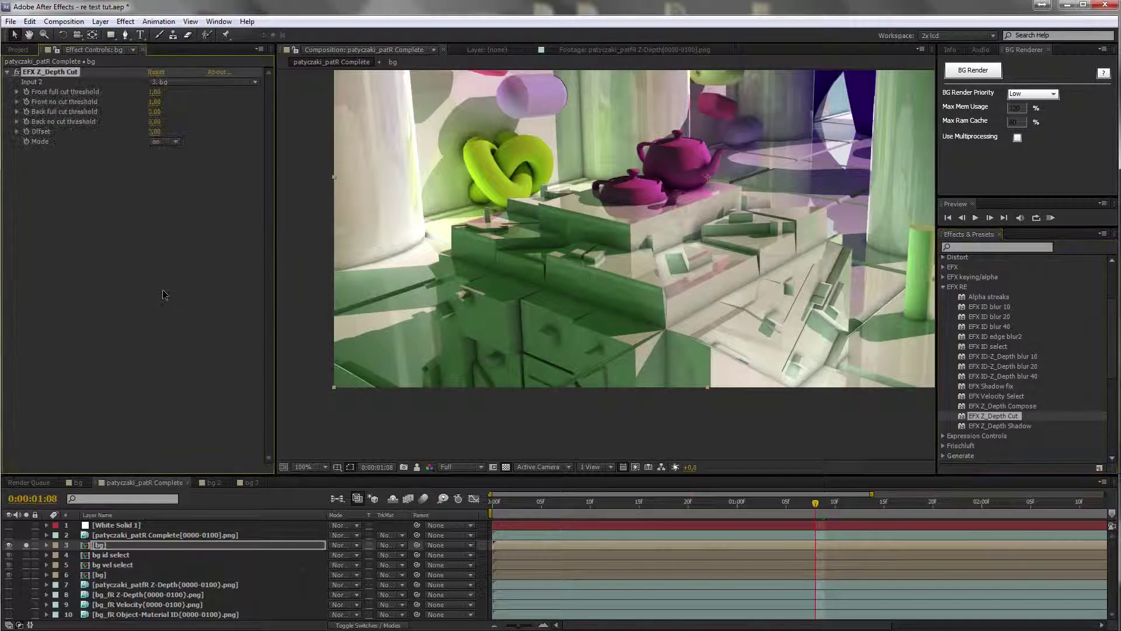
click(187, 83)
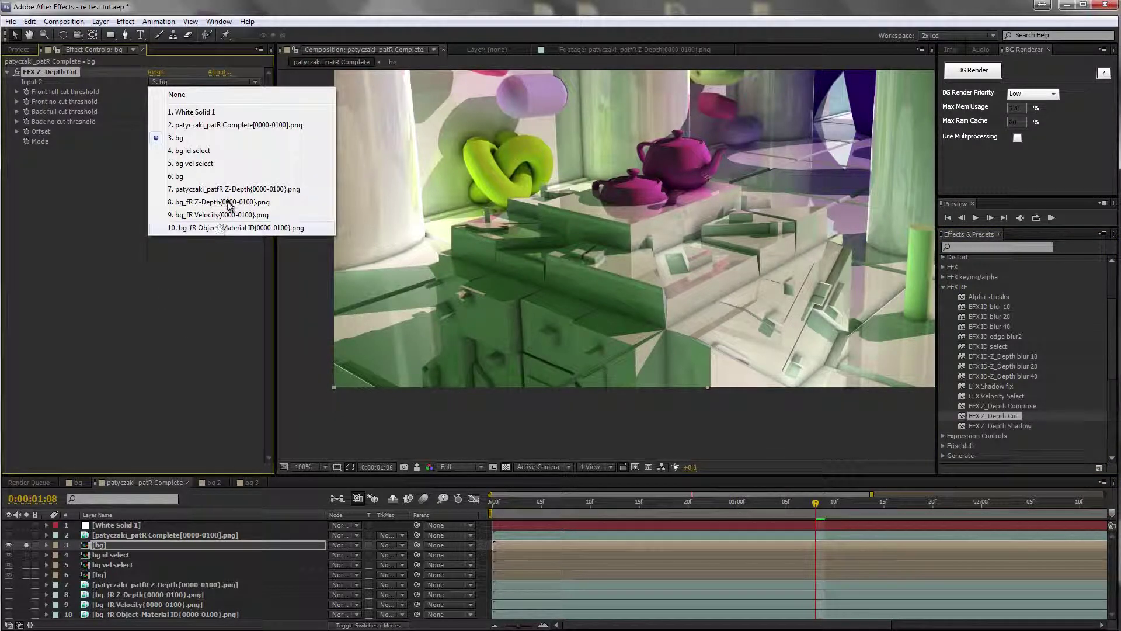
click(229, 202)
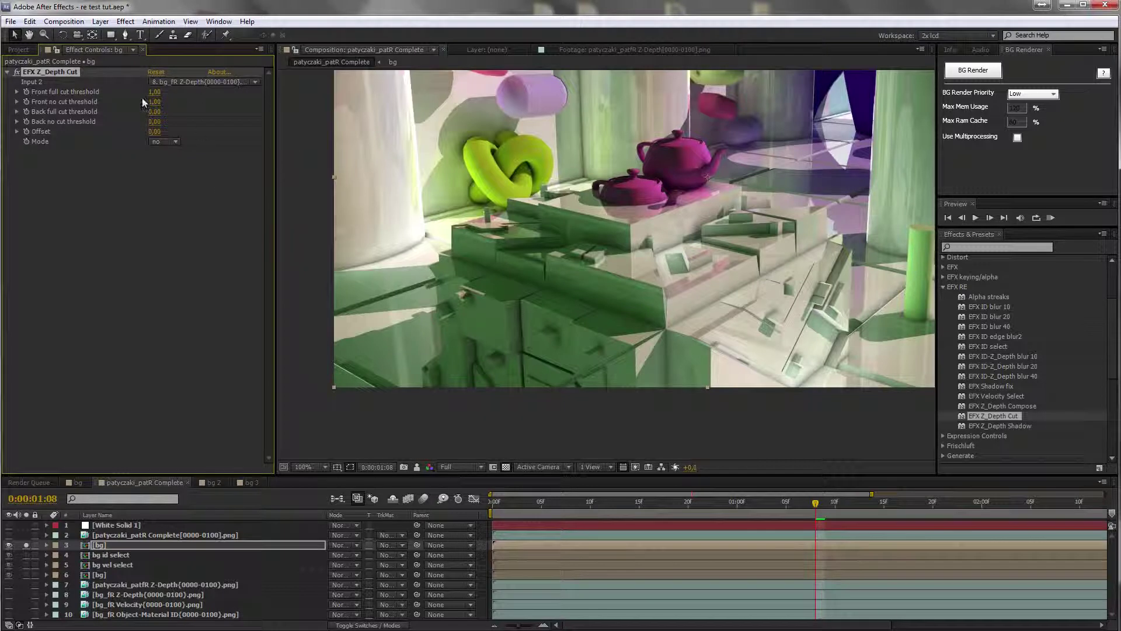
- Reveal the front full cut, front no cut, back full cut and back no cut sliders
click(17, 92)
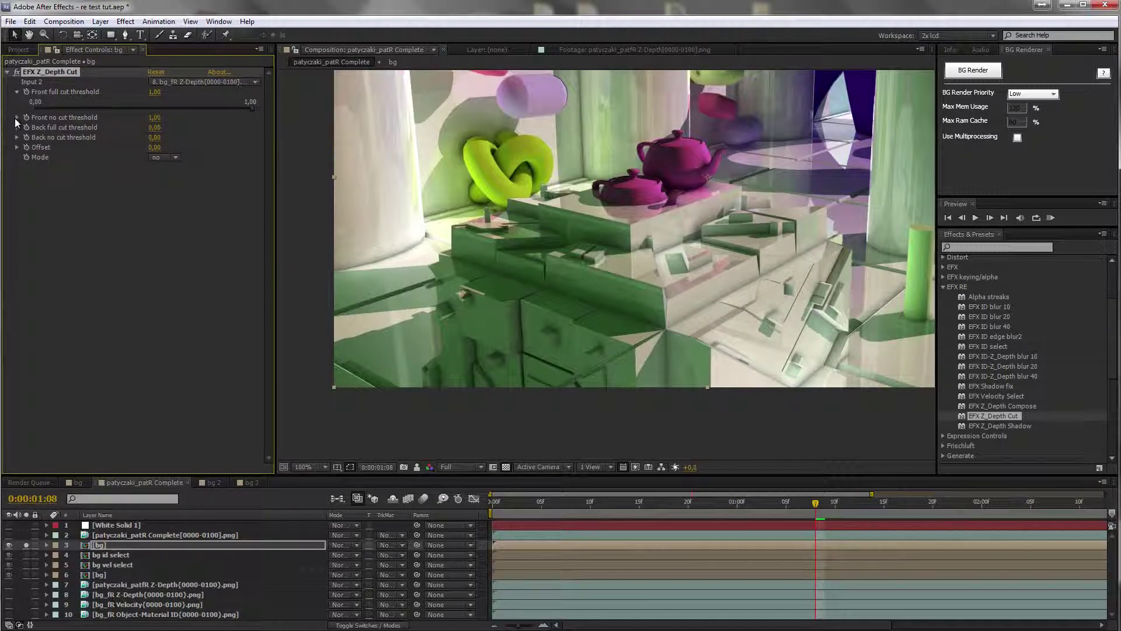
click(17, 118)
click(16, 143)
click(17, 168)
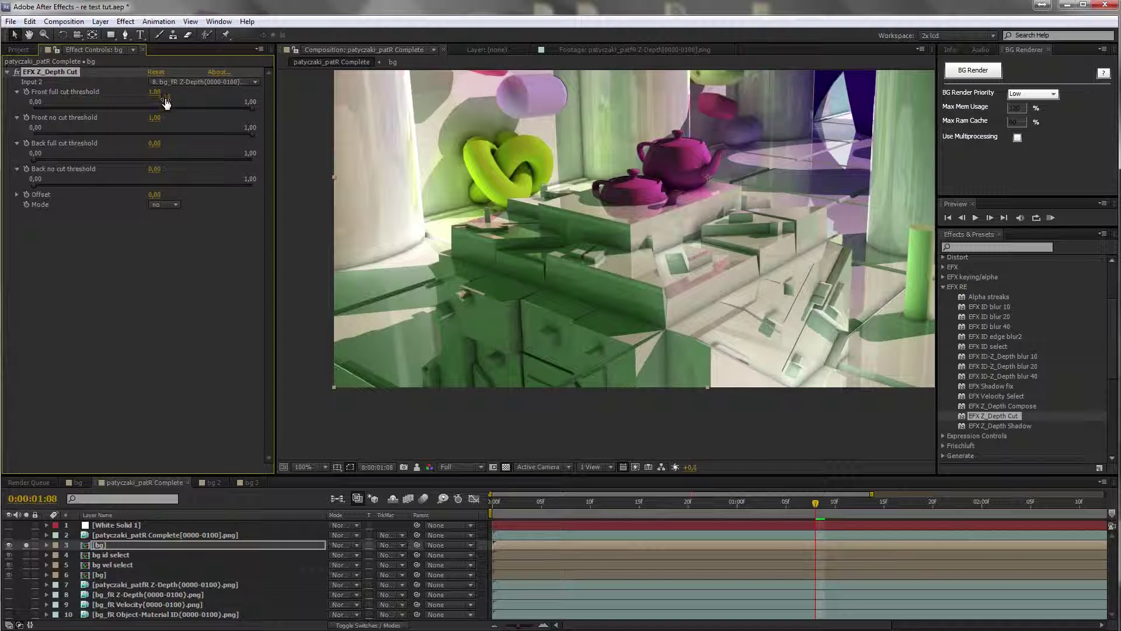
- Set Front full cut 0,88, Front no cut 0,87, Back full cut 0,55, Back no cut 0,58
mouse_move(238, 112)
mouse_down()
mouse_move(221, 110)
mouse_move(234, 110)
mouse_up()
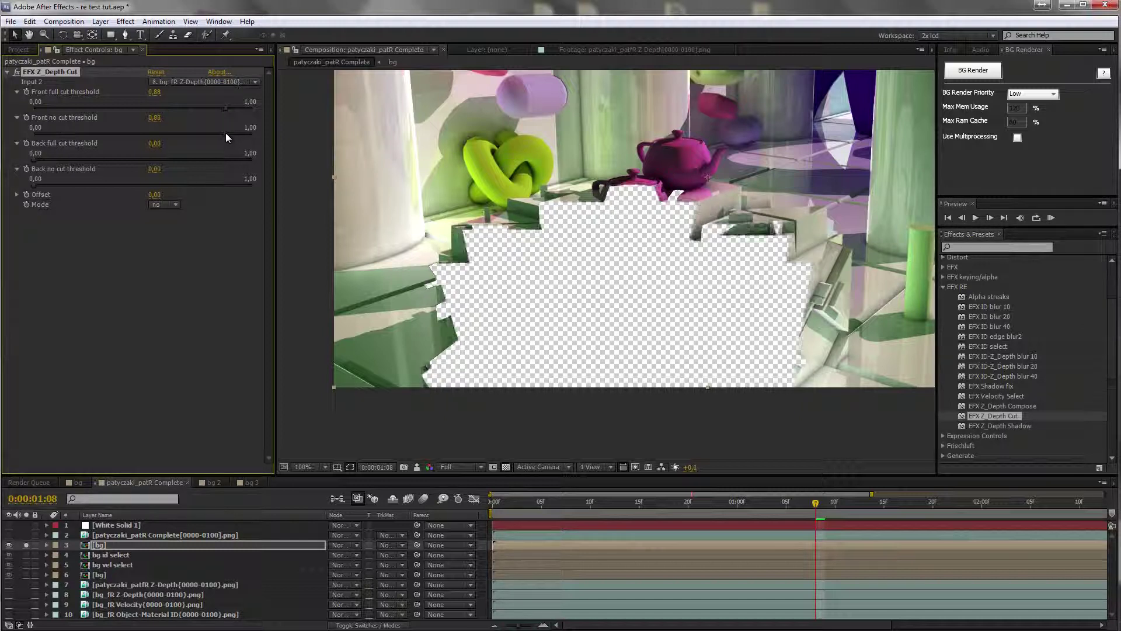
drag(225, 133, 225, 132)
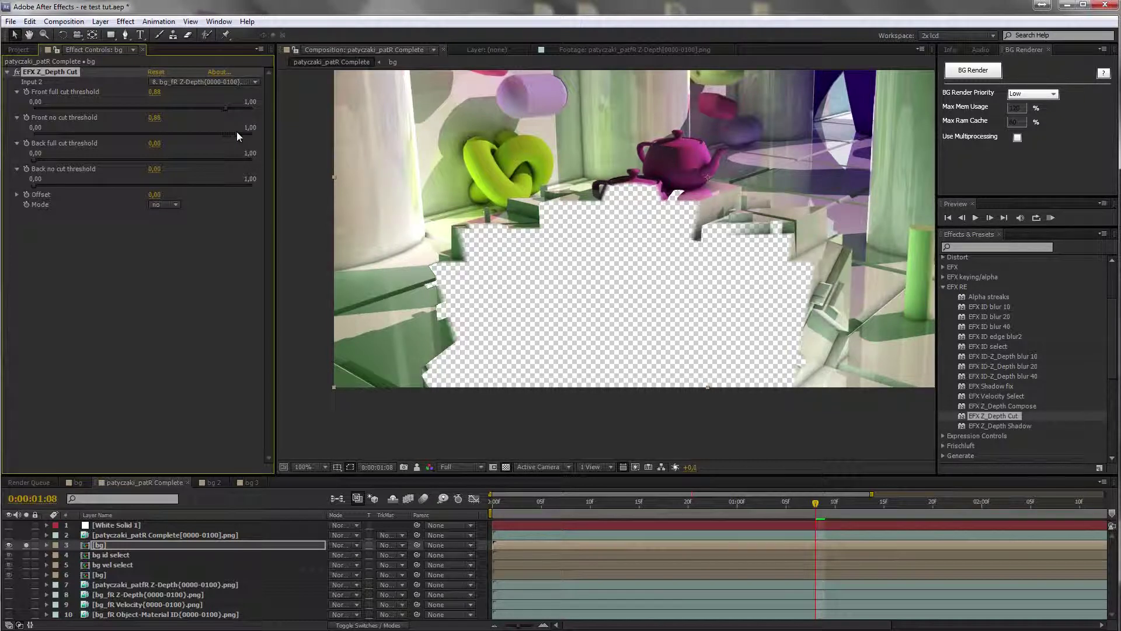
drag(485, 175, 390, 259)
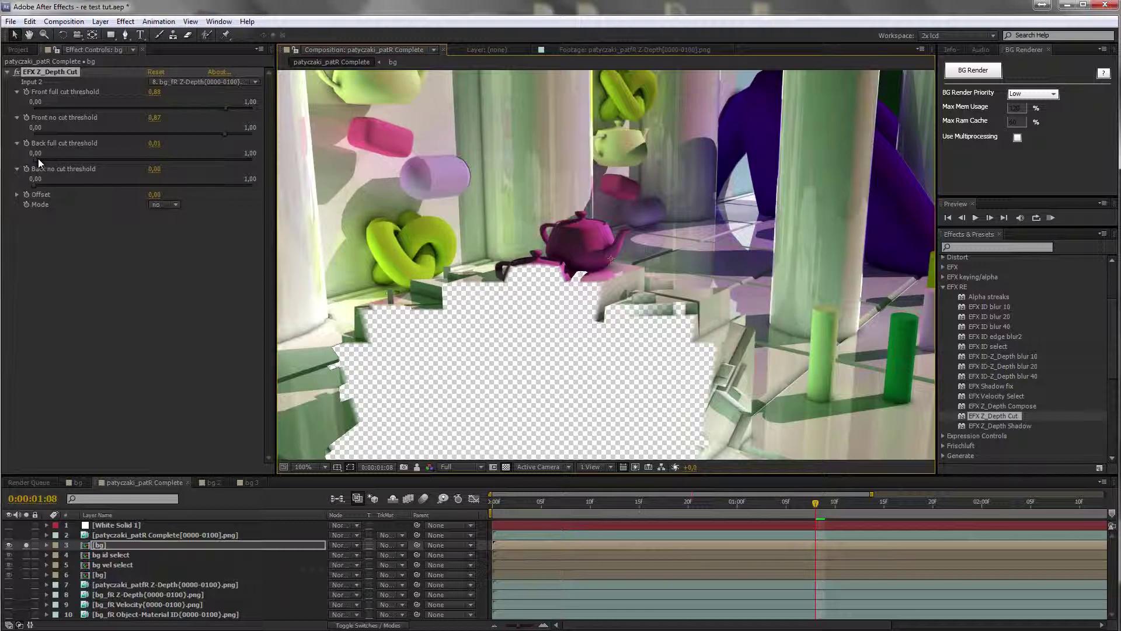
drag(44, 158, 153, 164)
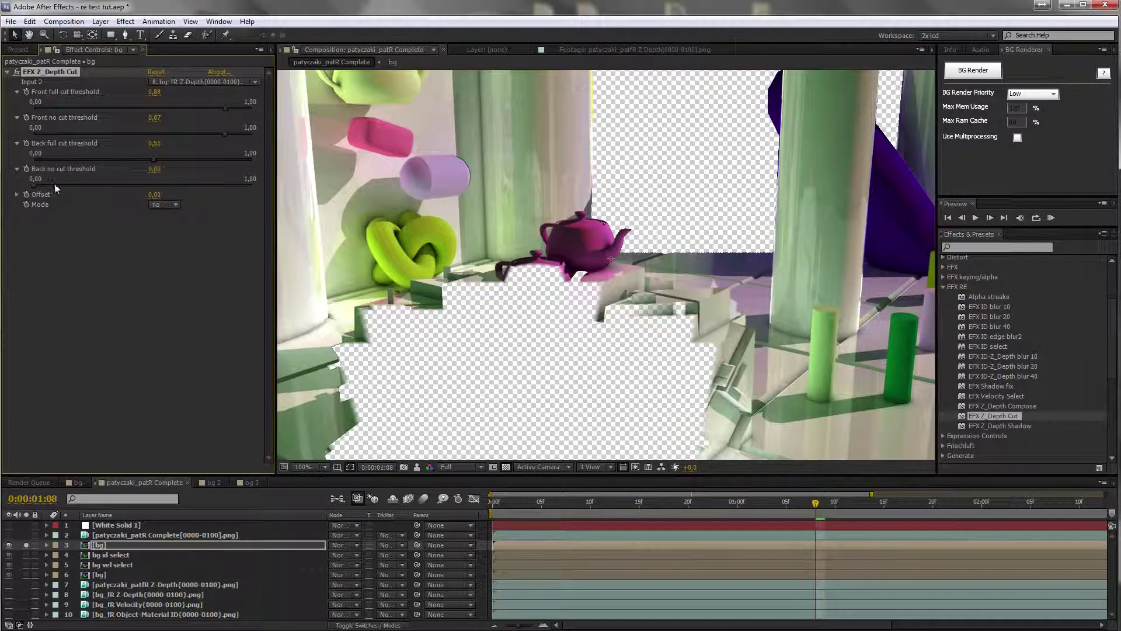
drag(56, 188, 162, 184)
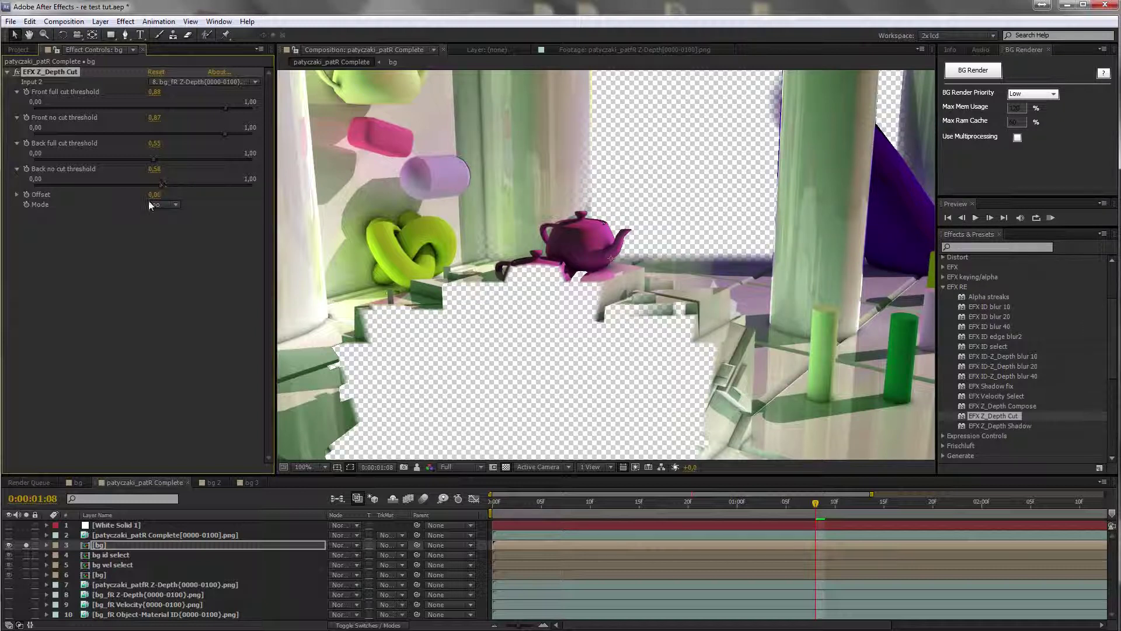
- Set the depth cut Offset to about -0,06 and switch the cut Mode to yes
click(17, 195)
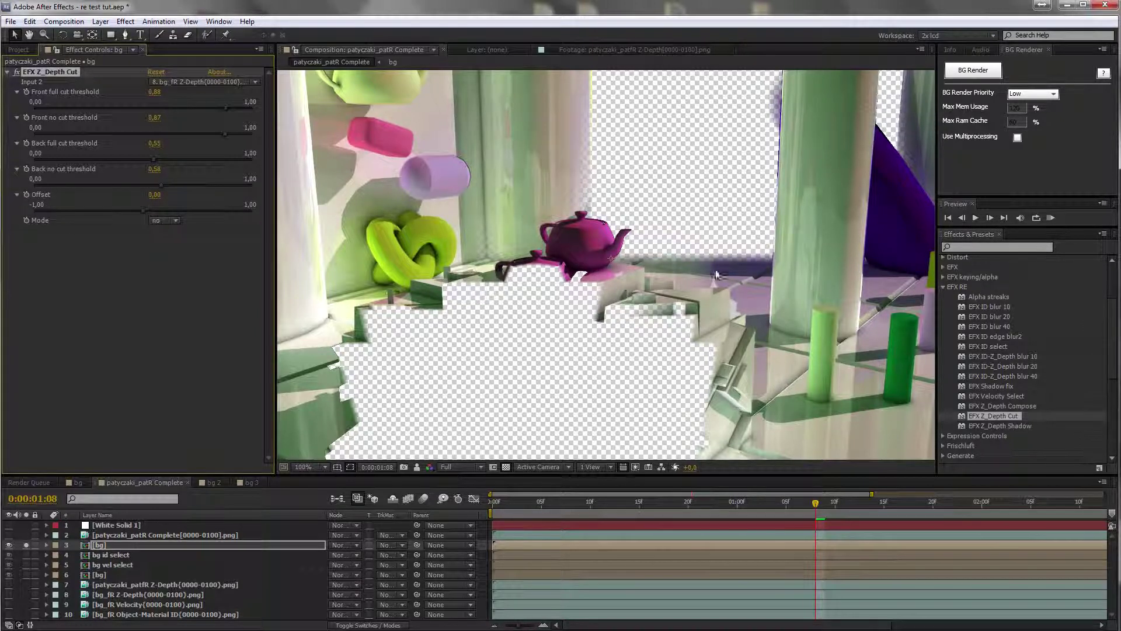
scroll(692, 272, down, 2)
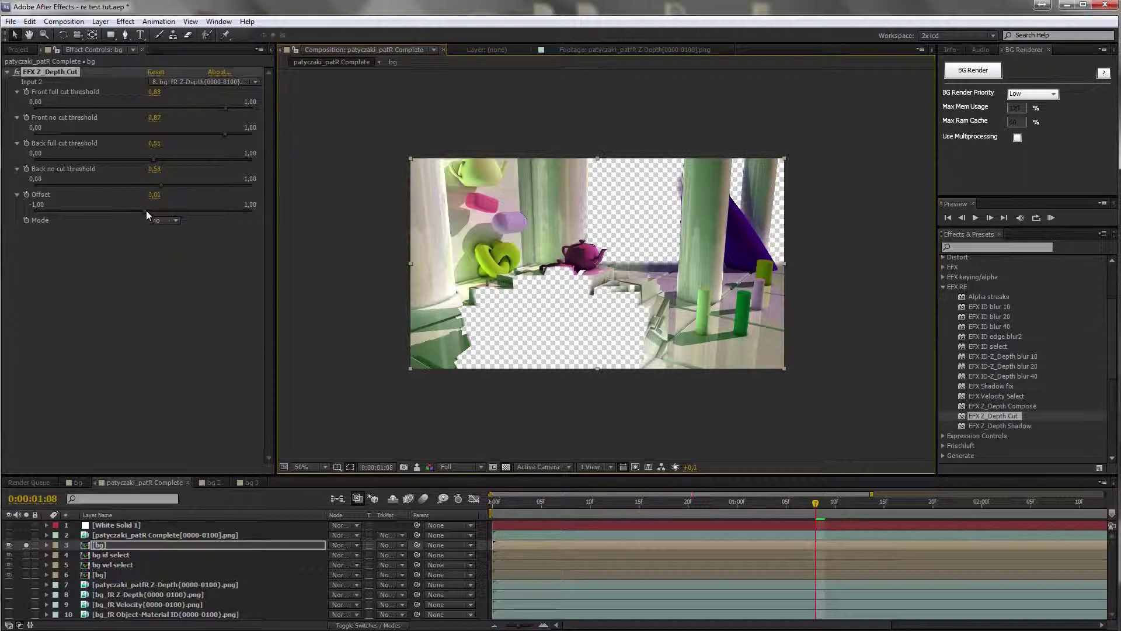
mouse_move(146, 211)
mouse_down()
mouse_move(168, 209)
mouse_move(109, 213)
mouse_move(170, 215)
mouse_move(135, 214)
mouse_up()
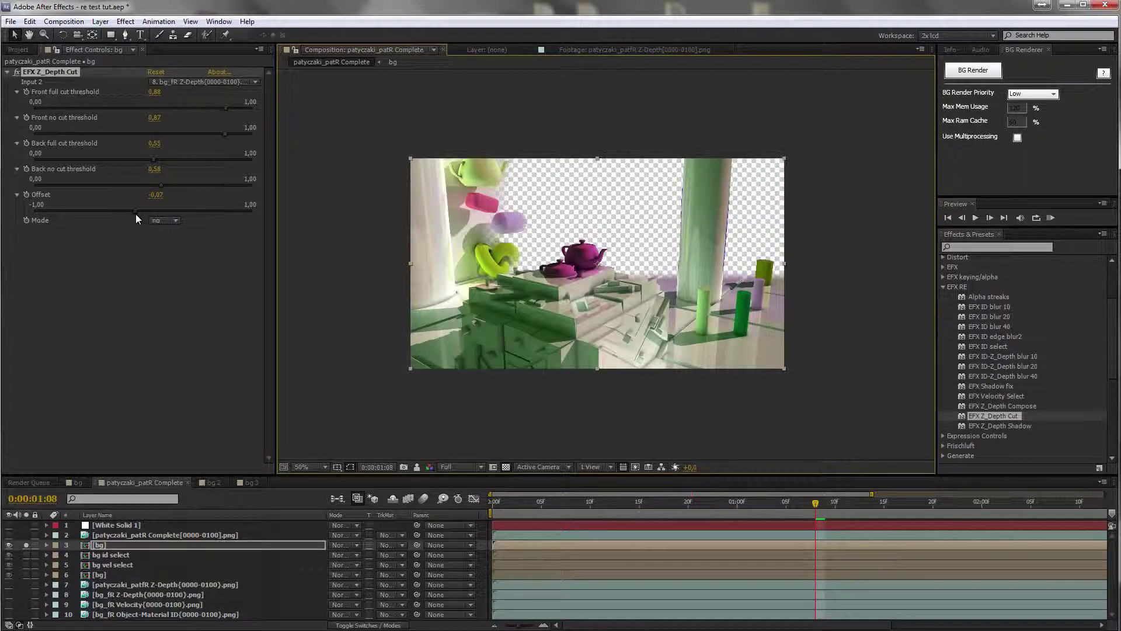
click(135, 238)
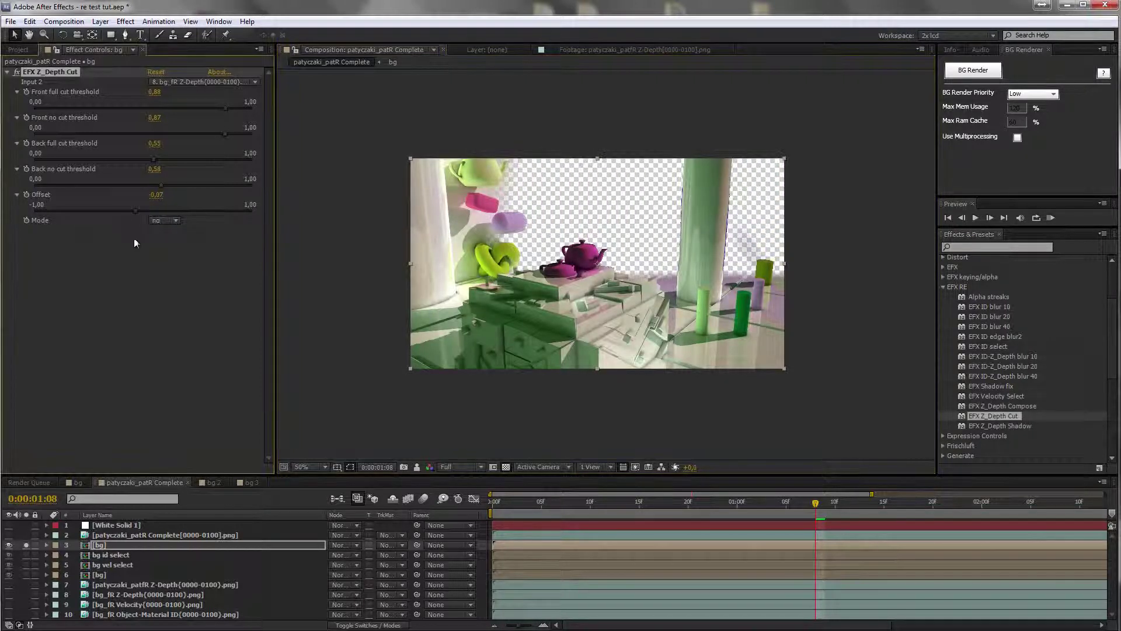
click(169, 220)
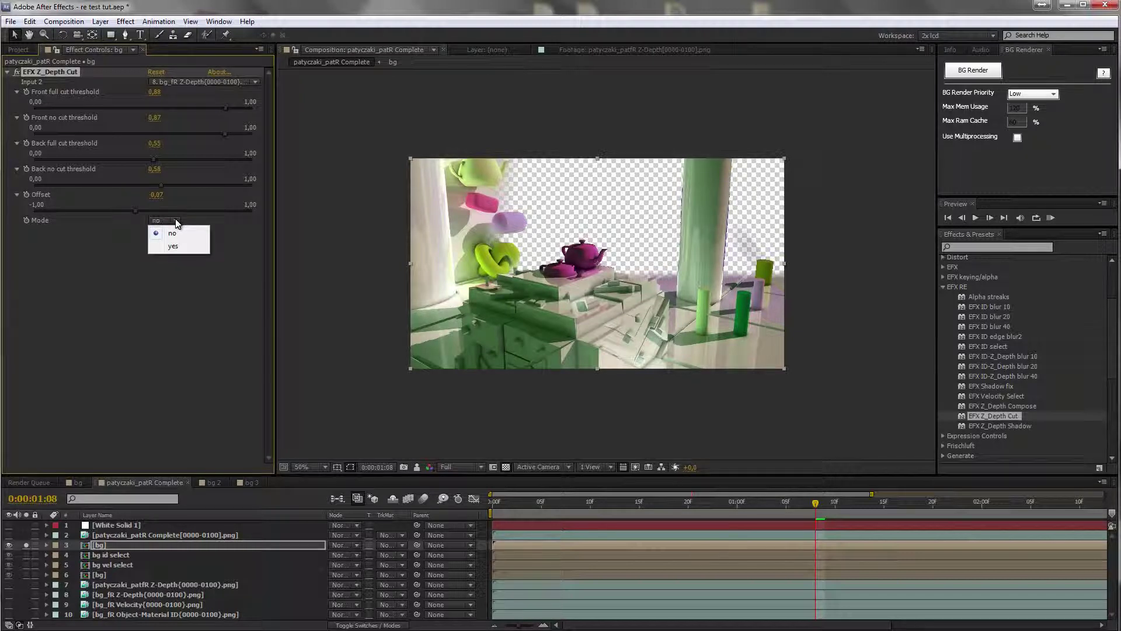
click(101, 236)
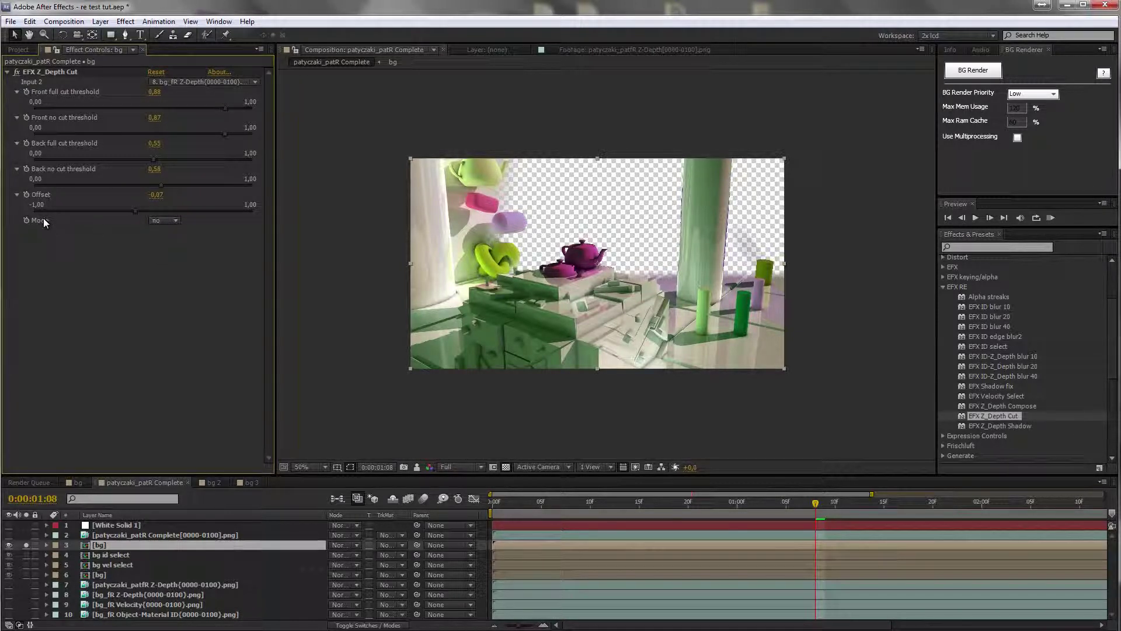
click(171, 247)
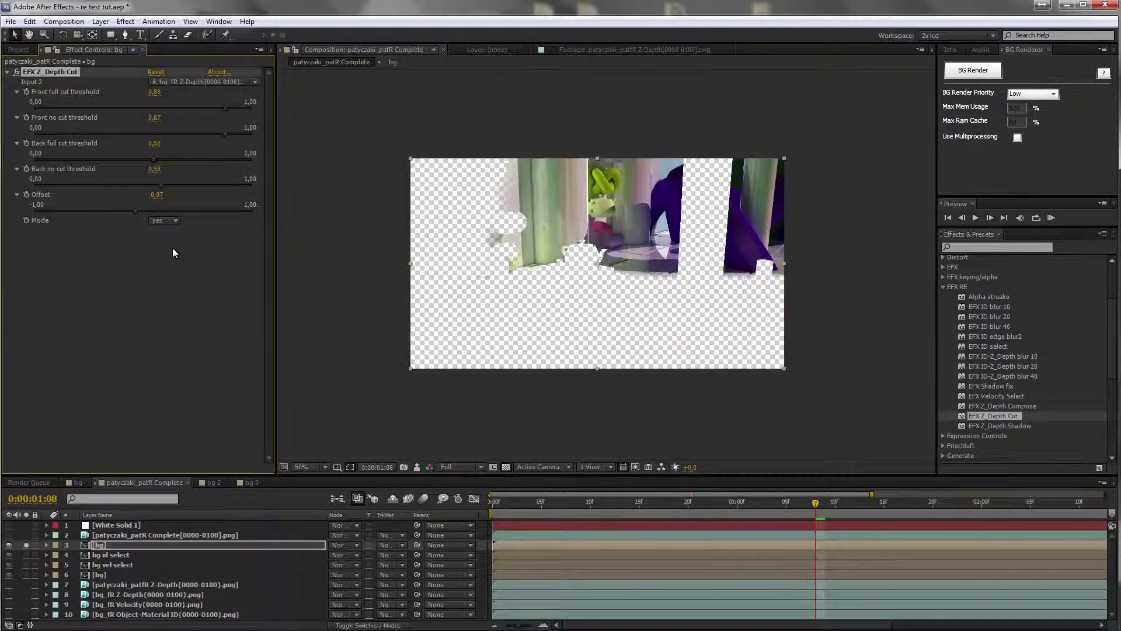
mouse_move(135, 210)
mouse_down()
mouse_move(159, 211)
mouse_move(139, 210)
mouse_up()
- Set Mode back to no, Front no cut 1,00, Back full cut 0,75, Back no cut about 0,83
click(153, 220)
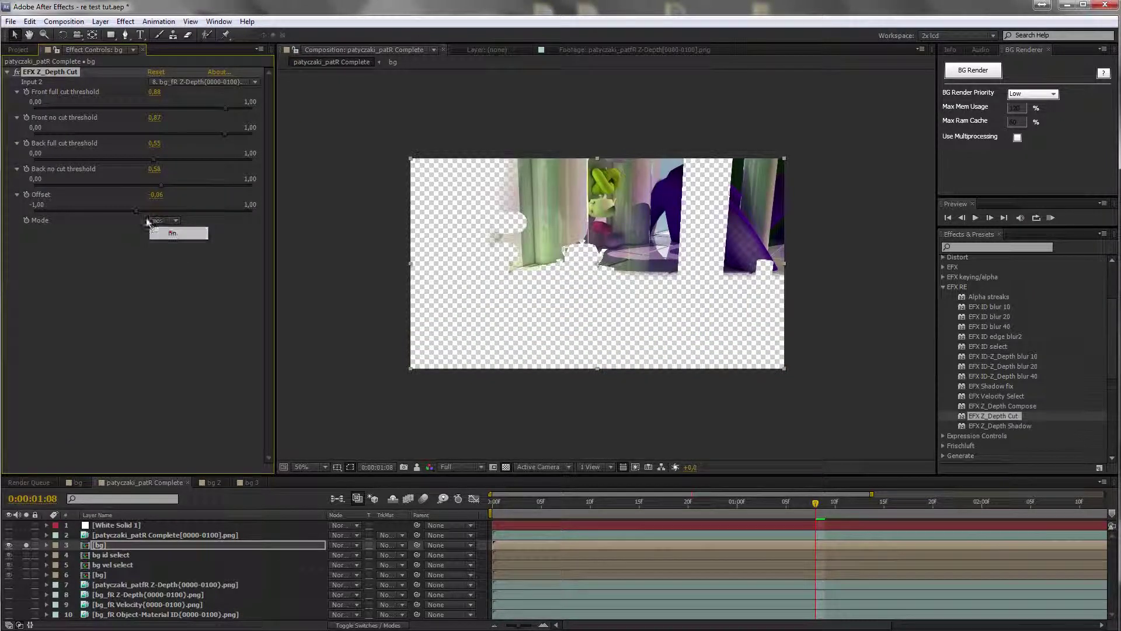
click(172, 233)
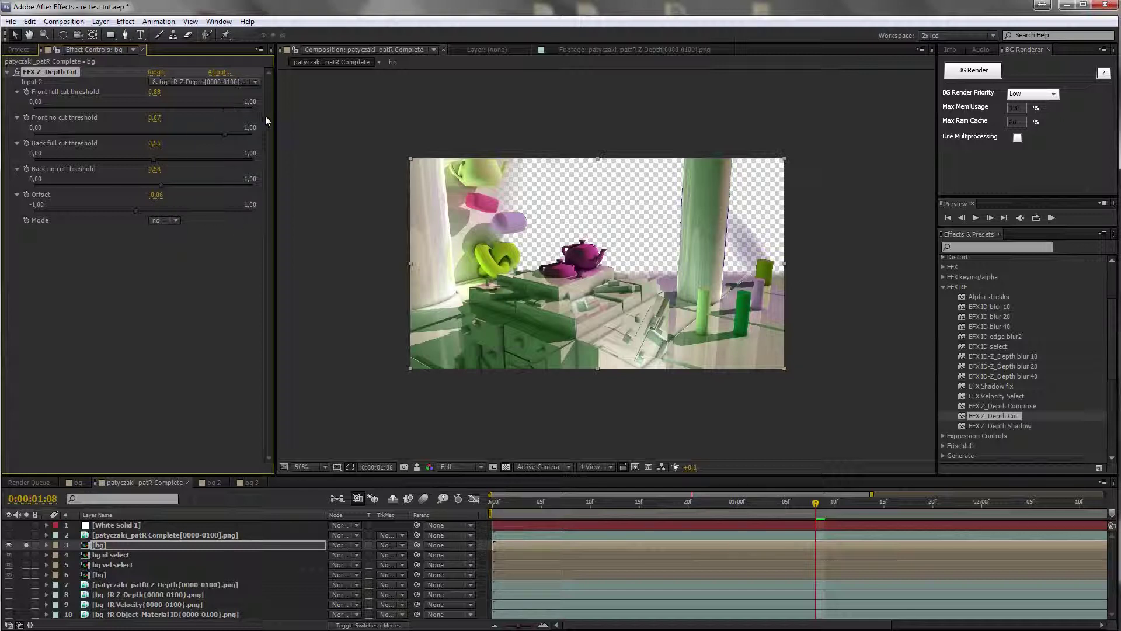
drag(233, 134, 276, 138)
drag(154, 159, 197, 163)
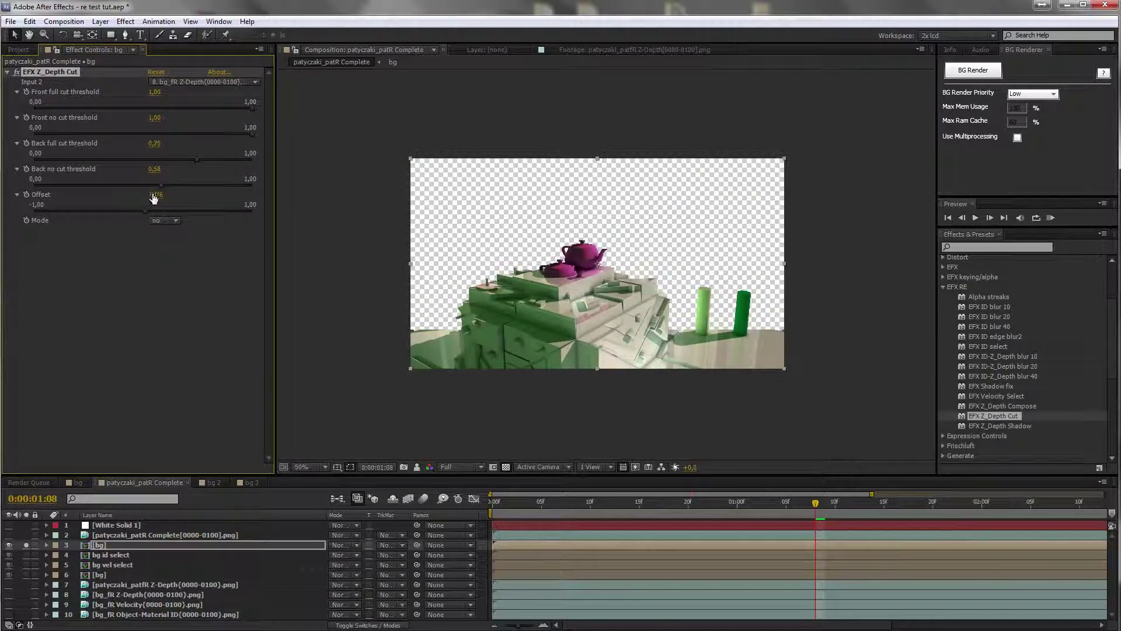
drag(154, 199, 163, 197)
drag(204, 181, 210, 179)
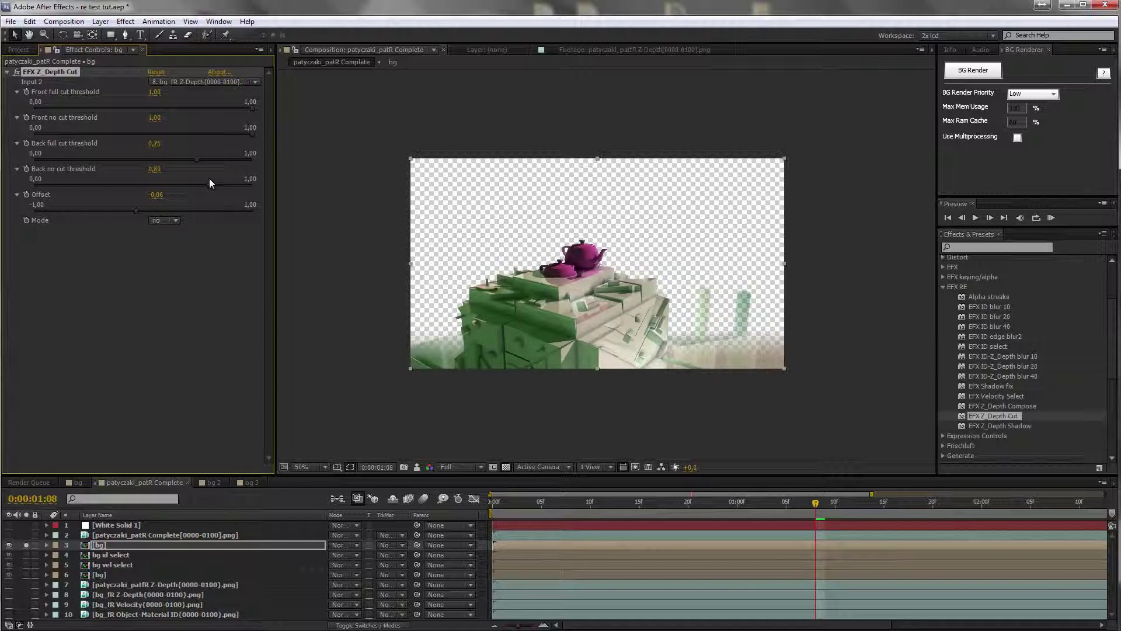
- Add a Color Correction > Levels effect to bg and lower Input White to about 15677
click(7, 72)
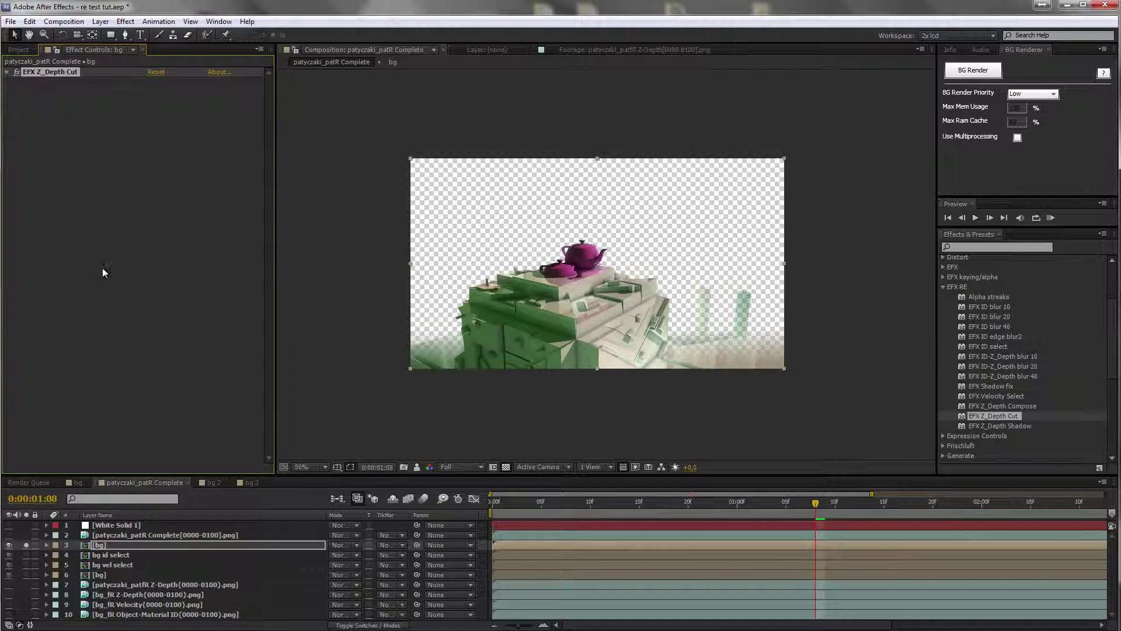
right_click(123, 117)
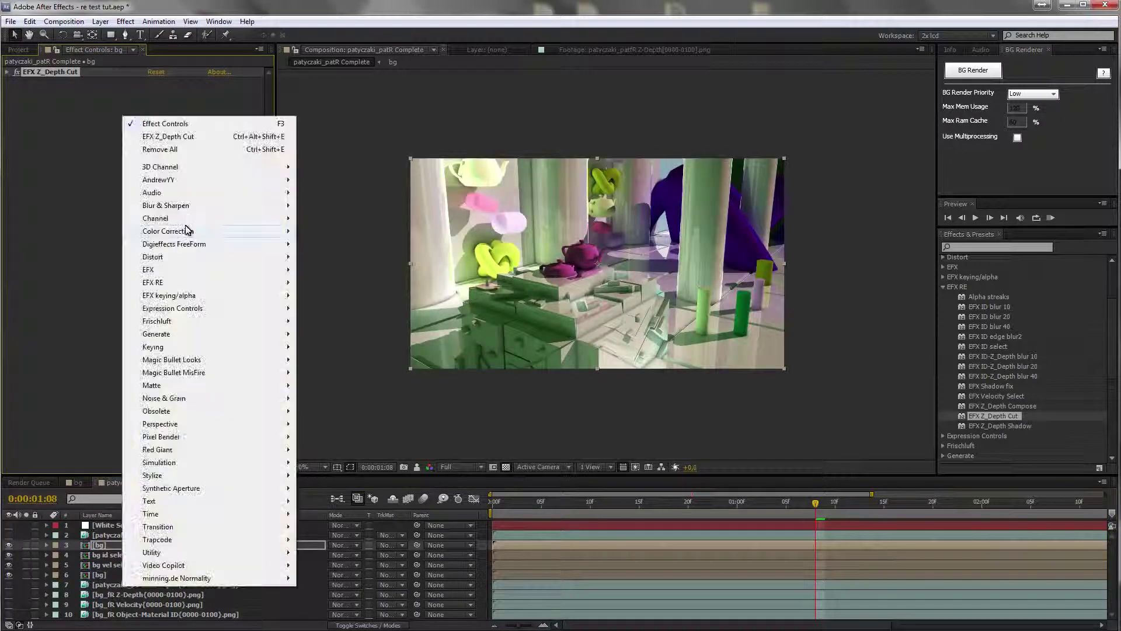
mouse_move(187, 231)
click(322, 514)
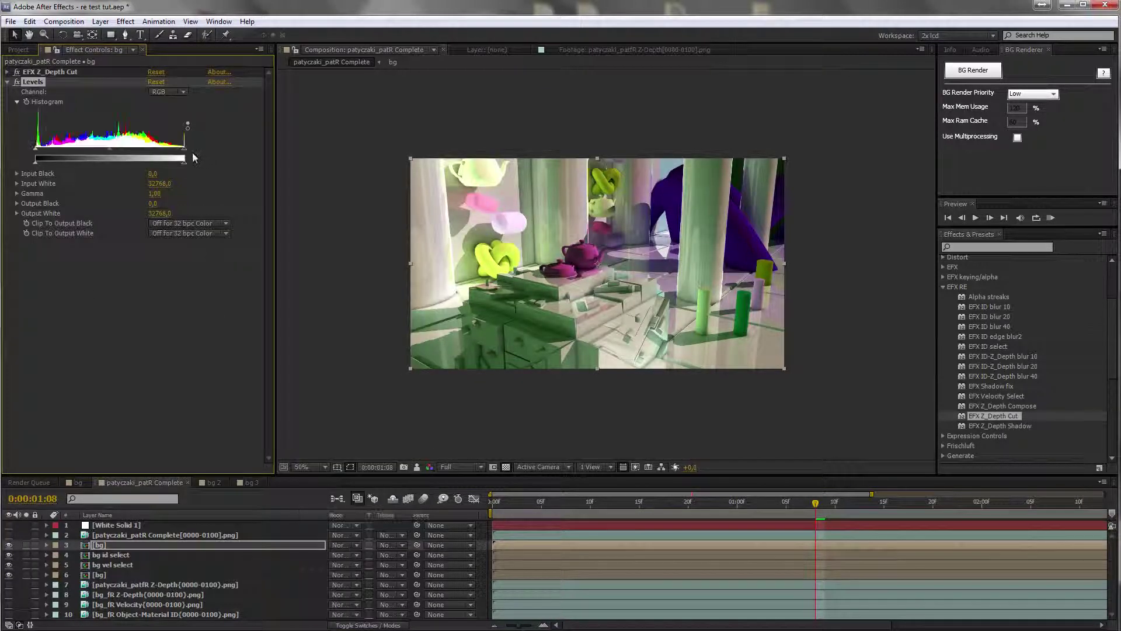
drag(158, 151, 50, 153)
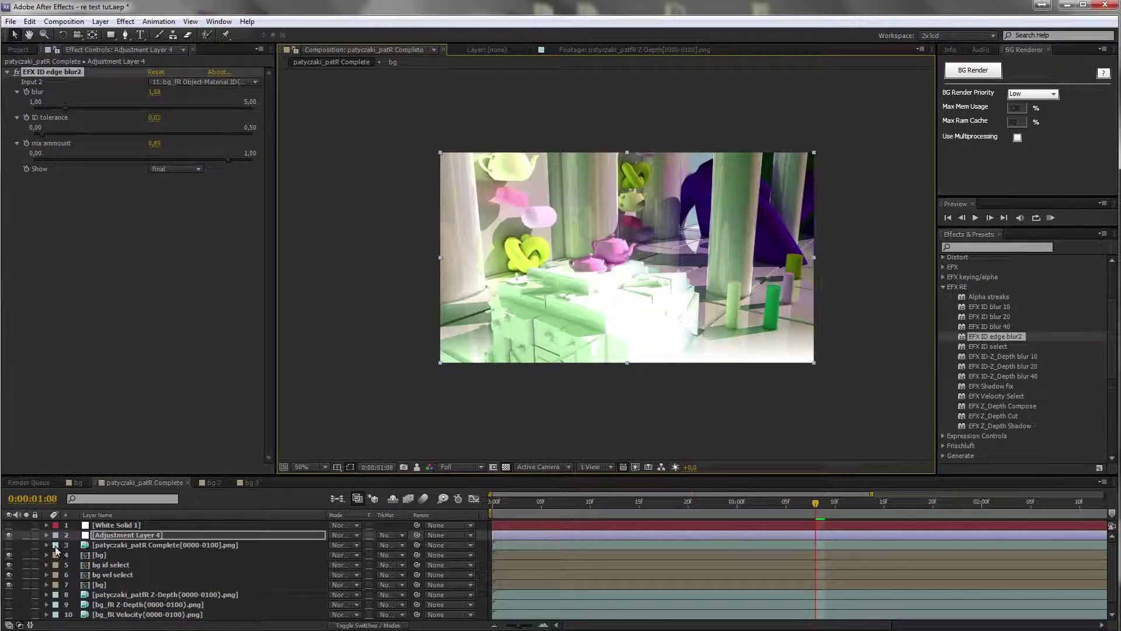
- Solo the stick-figure render layer and view it against black instead of the transparency grid
click(9, 545)
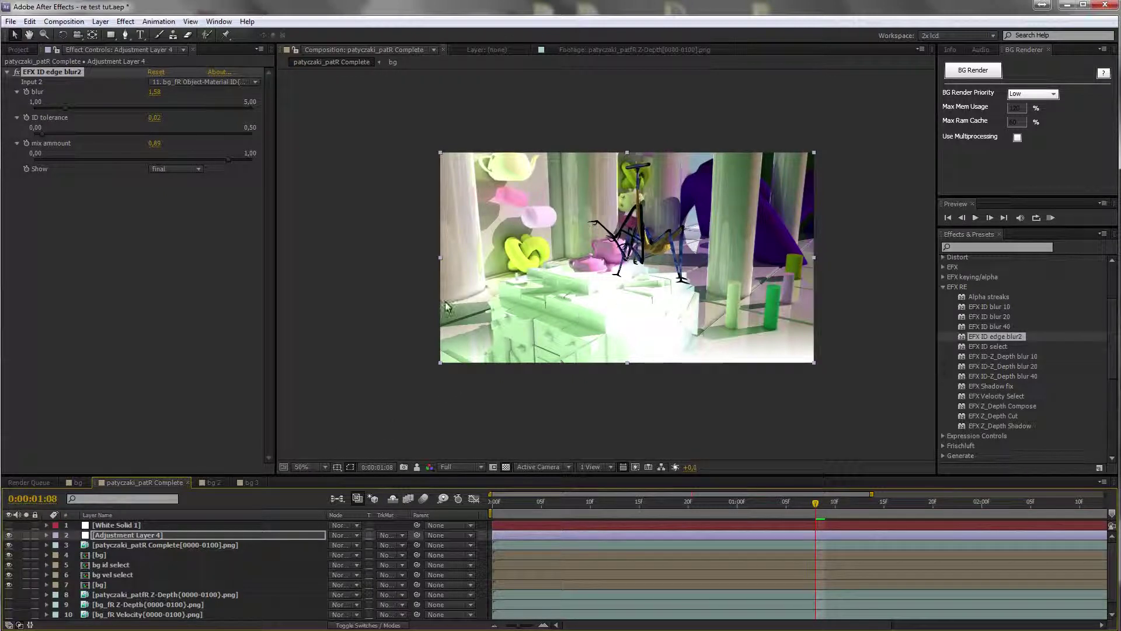
click(26, 535)
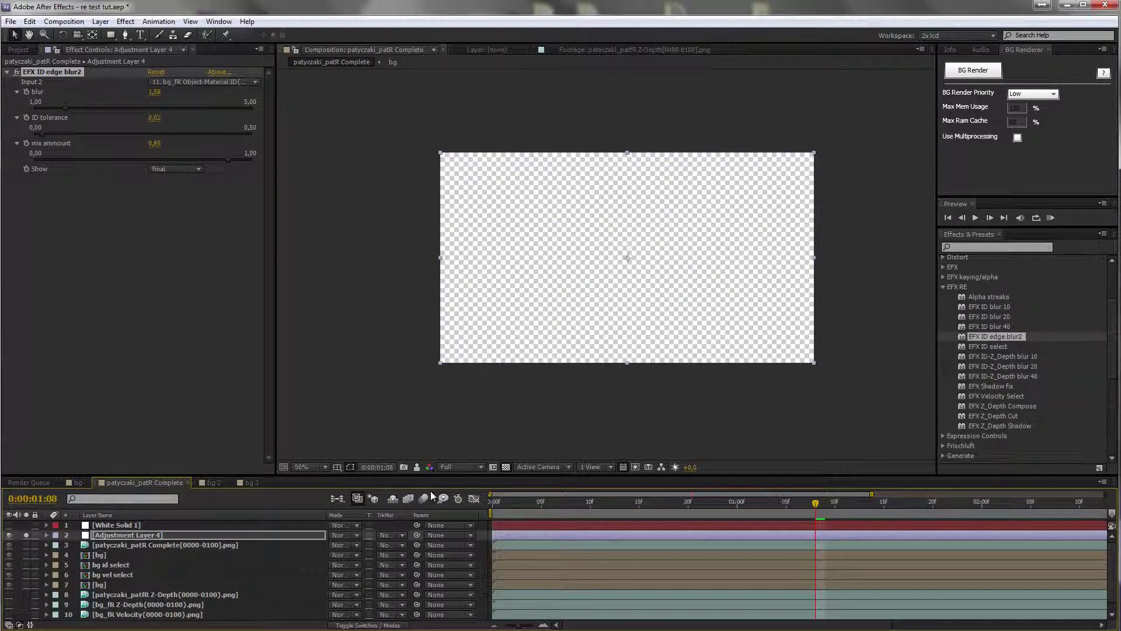
alt+click(25, 545)
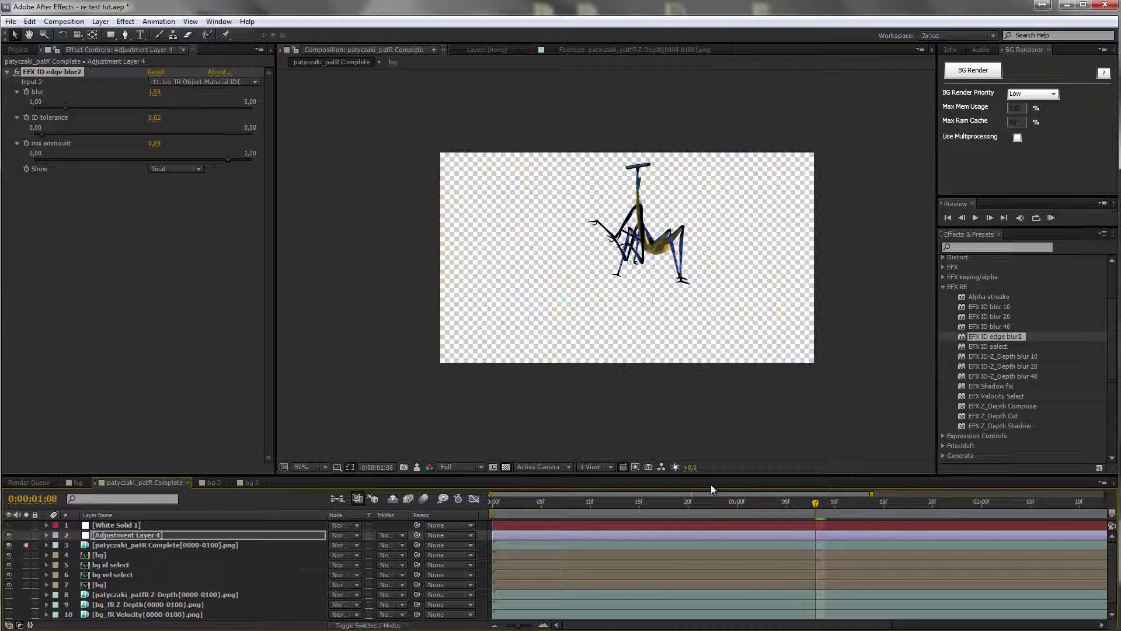
click(506, 466)
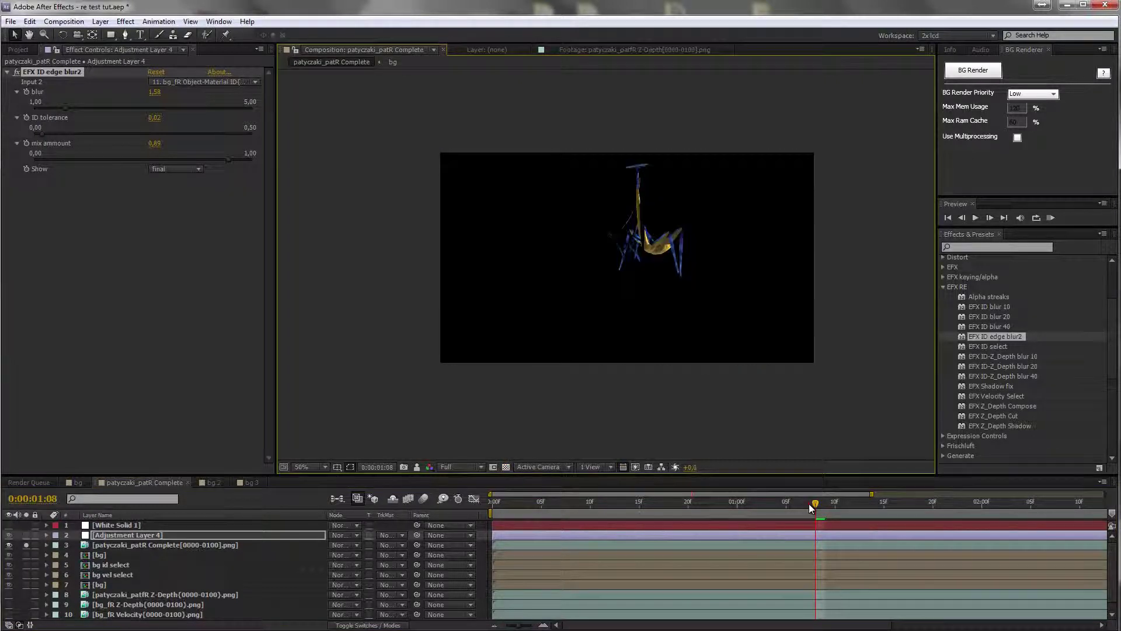
- Scrub through the walk with the timeline showing four seconds, then unsolo the figure layer
drag(807, 504, 943, 503)
drag(1029, 505, 677, 505)
drag(530, 513, 561, 506)
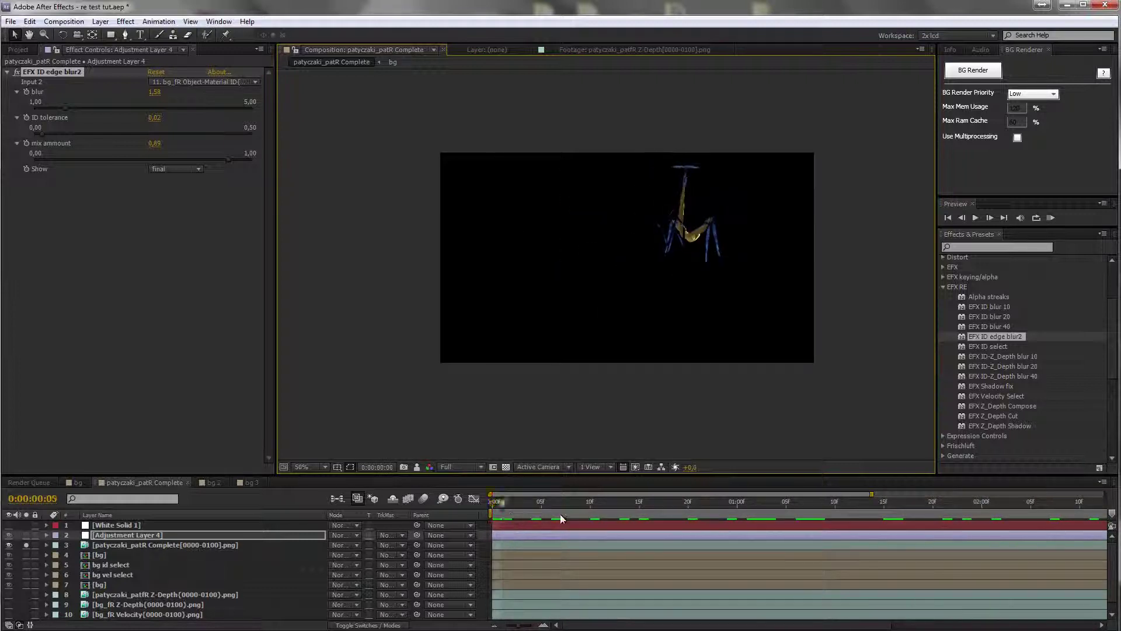
drag(903, 494, 1104, 494)
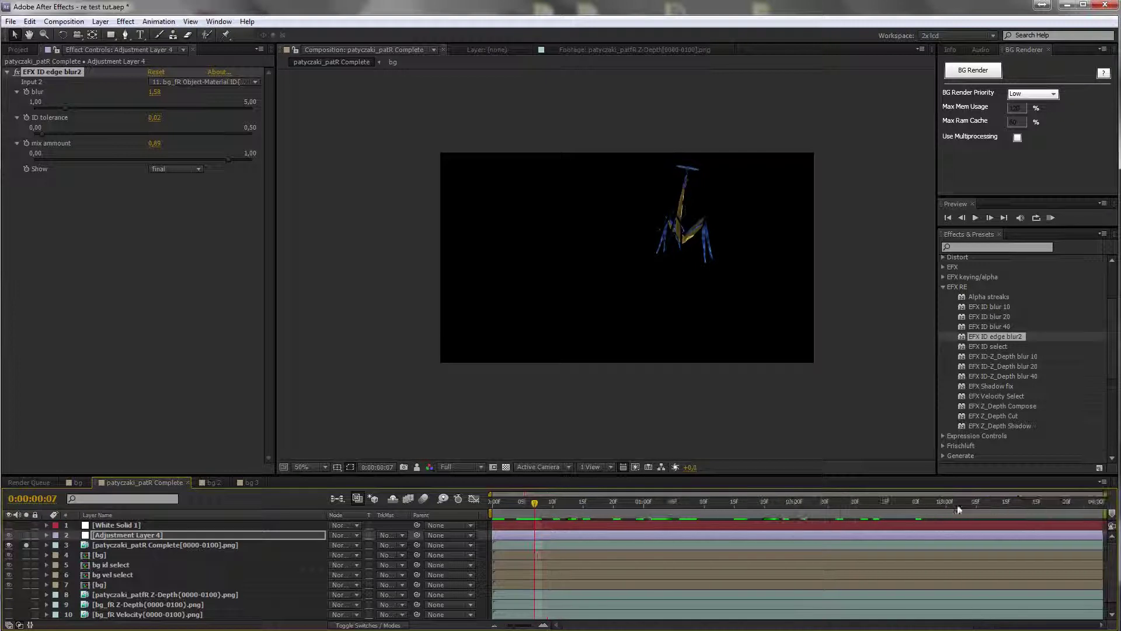
click(607, 503)
drag(675, 503, 734, 519)
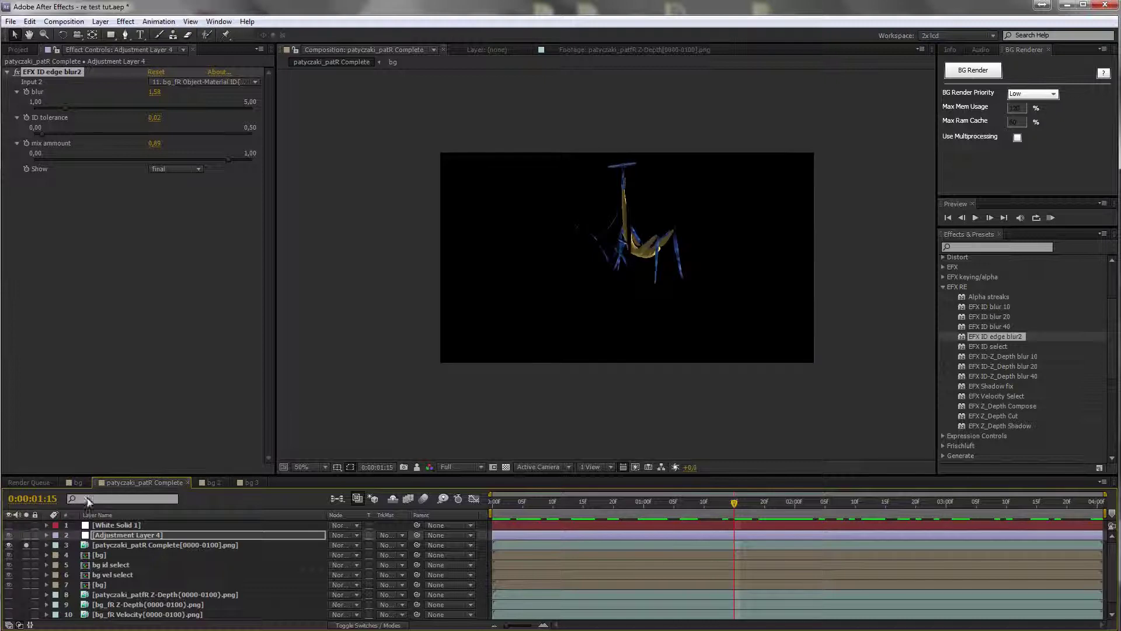
click(26, 545)
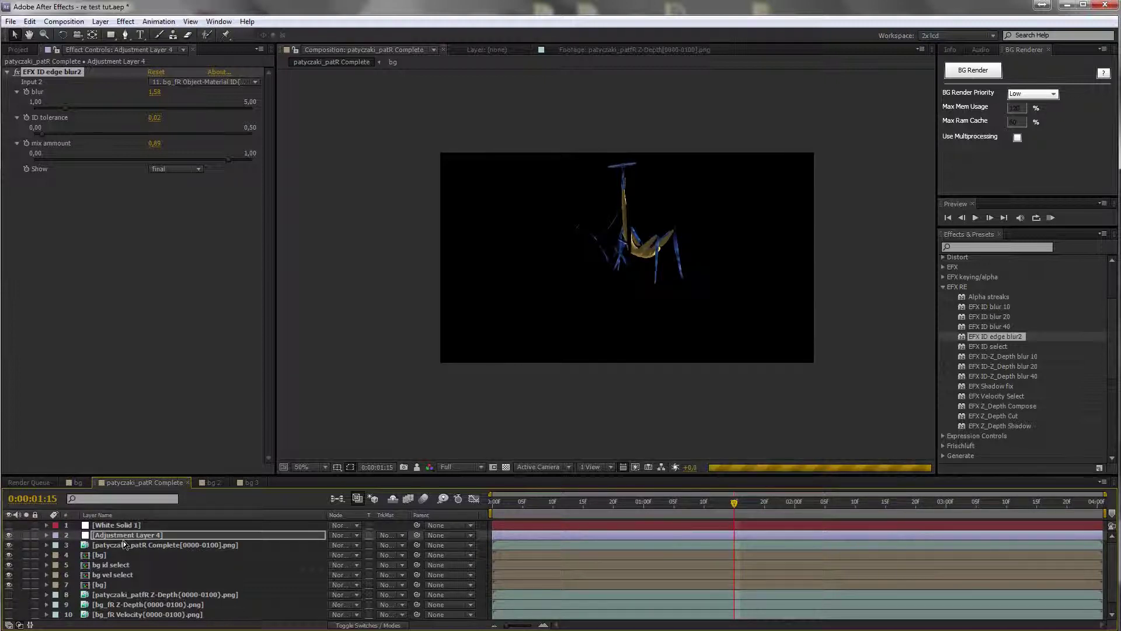
click(7, 72)
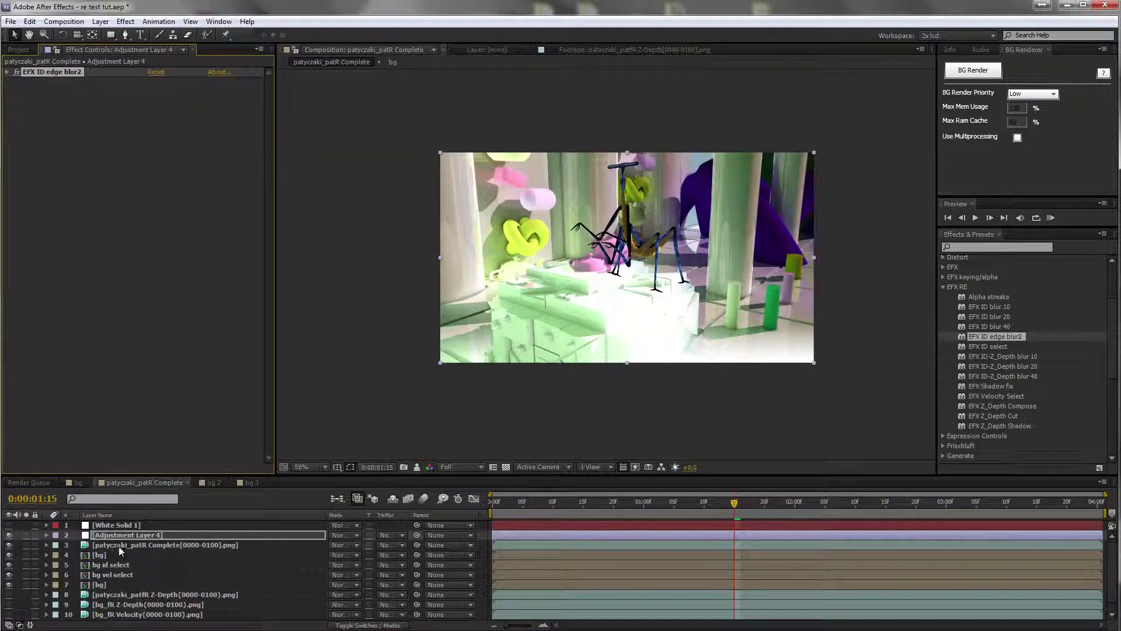
- Apply EFX Z_Depth Compose to the figure layer: Input 2 figure Z-Depth, Input 3 bg_fR Z-Depth
click(367, 546)
scroll(1109, 354, down, 1)
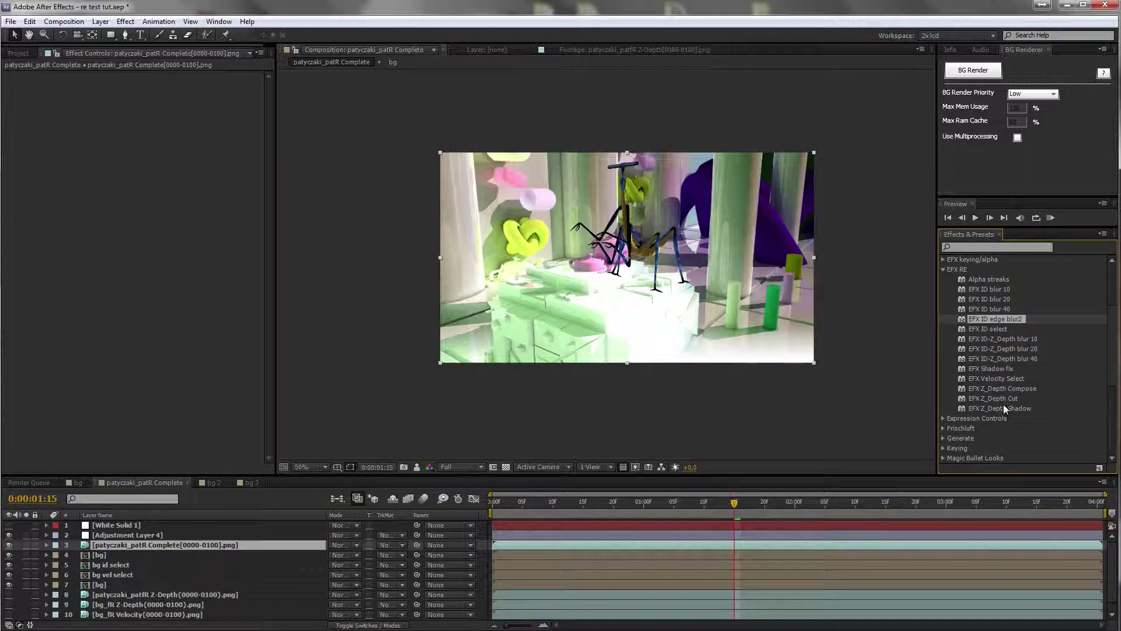
drag(1005, 389, 145, 138)
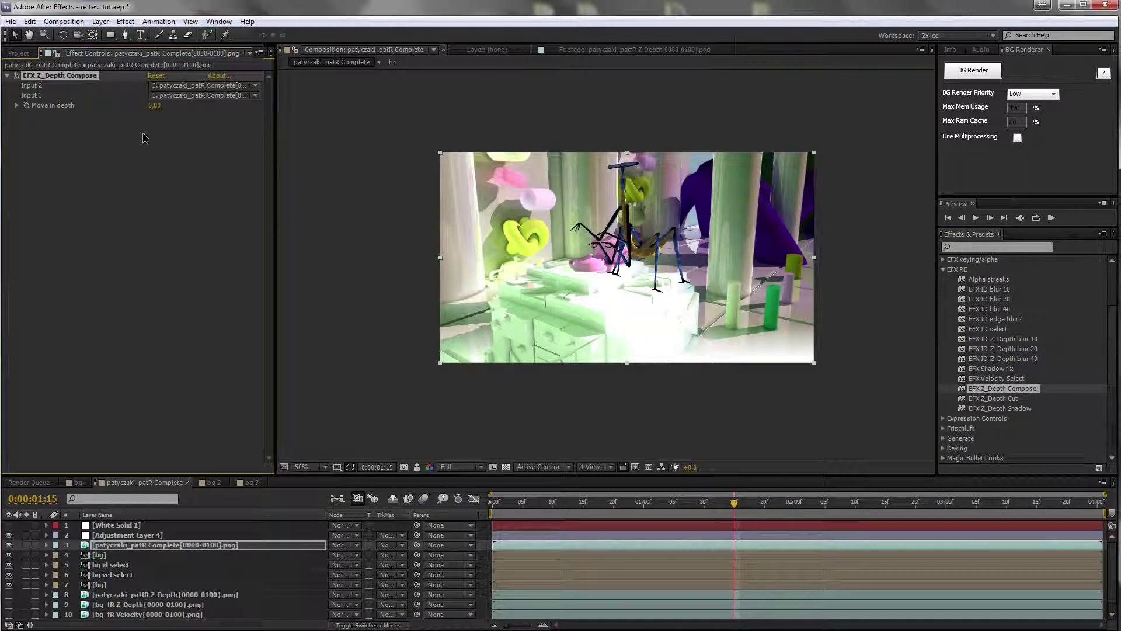
click(165, 87)
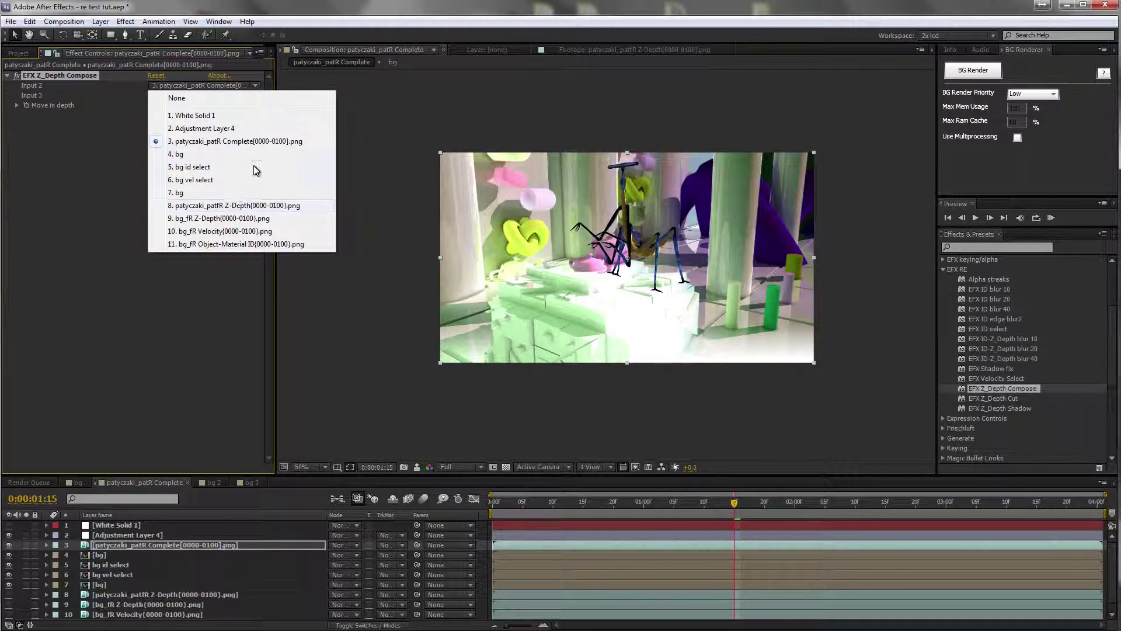
click(236, 206)
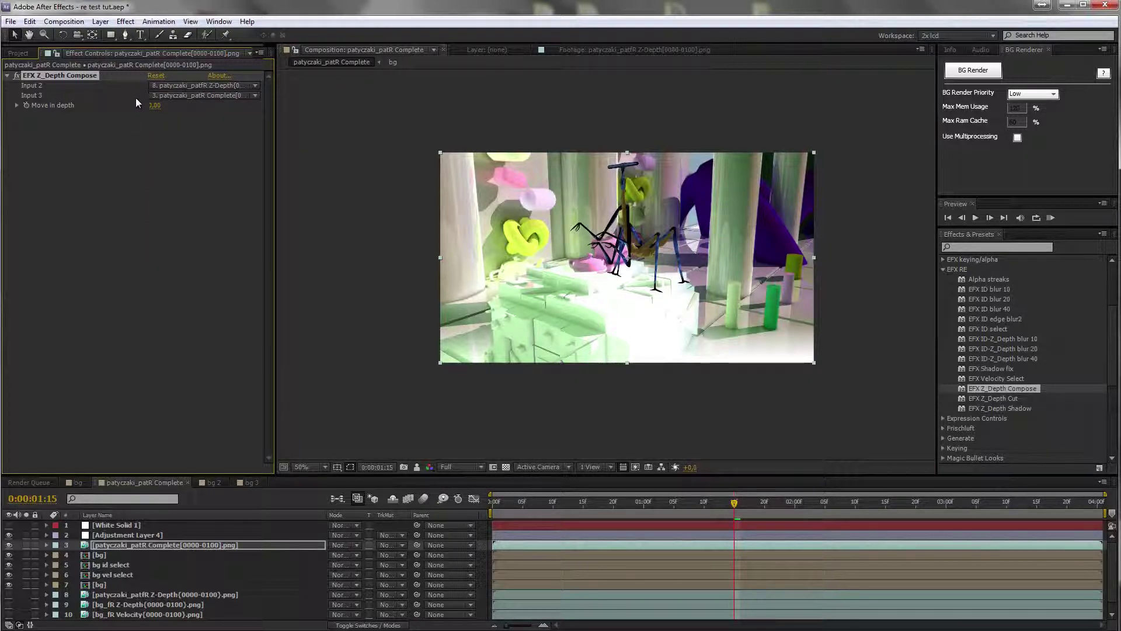
click(202, 96)
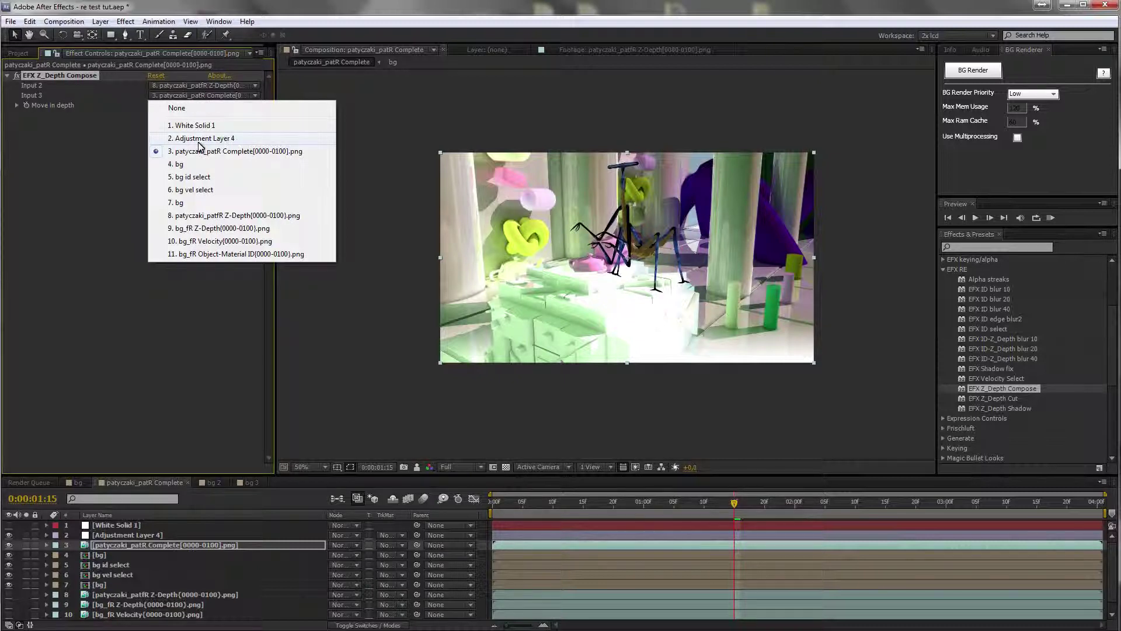
click(226, 230)
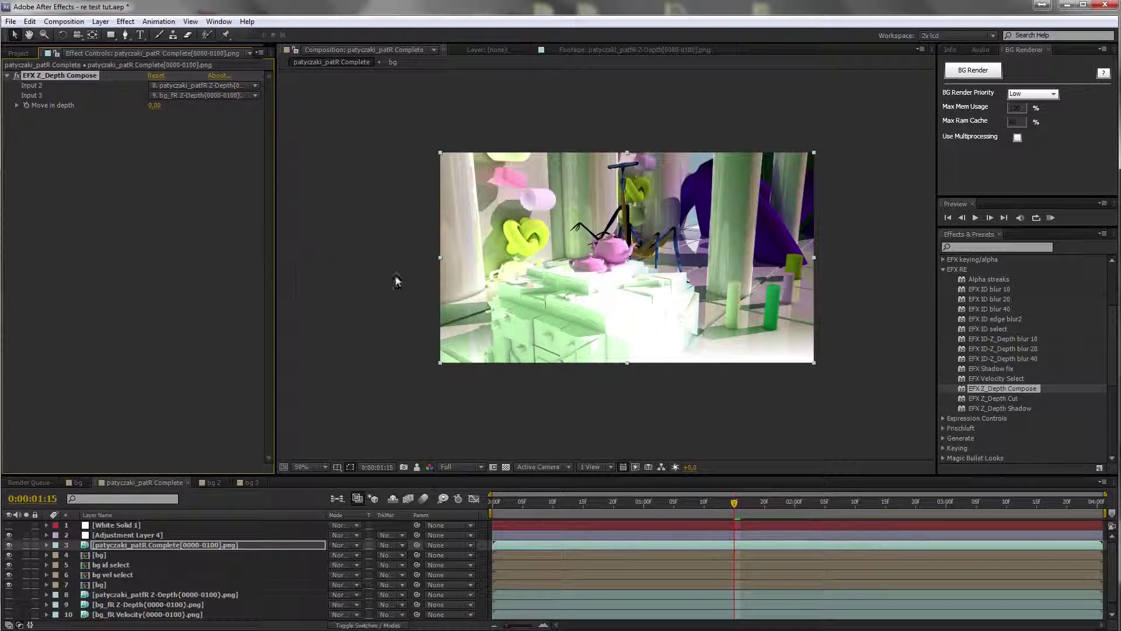
scroll(625, 308, up, 2)
click(570, 503)
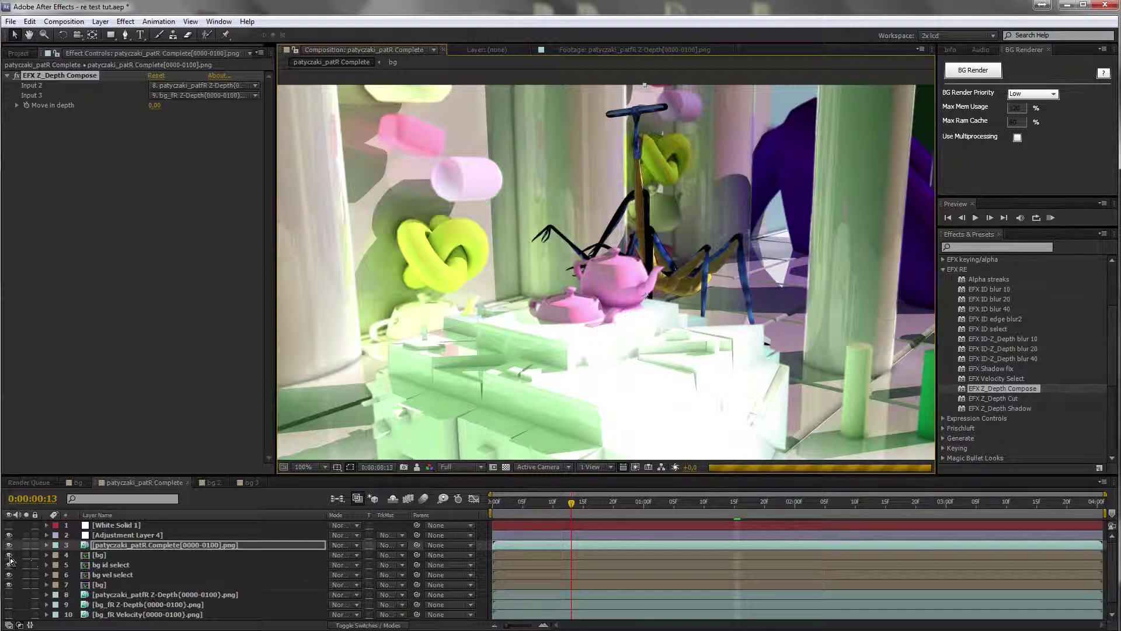
- Hide bg, bg id select, bg vel select and Adjustment Layer 4, checking frames up to 0:00:03:05
mouse_move(8, 555)
mouse_down()
mouse_move(9, 575)
mouse_move(9, 565)
mouse_up()
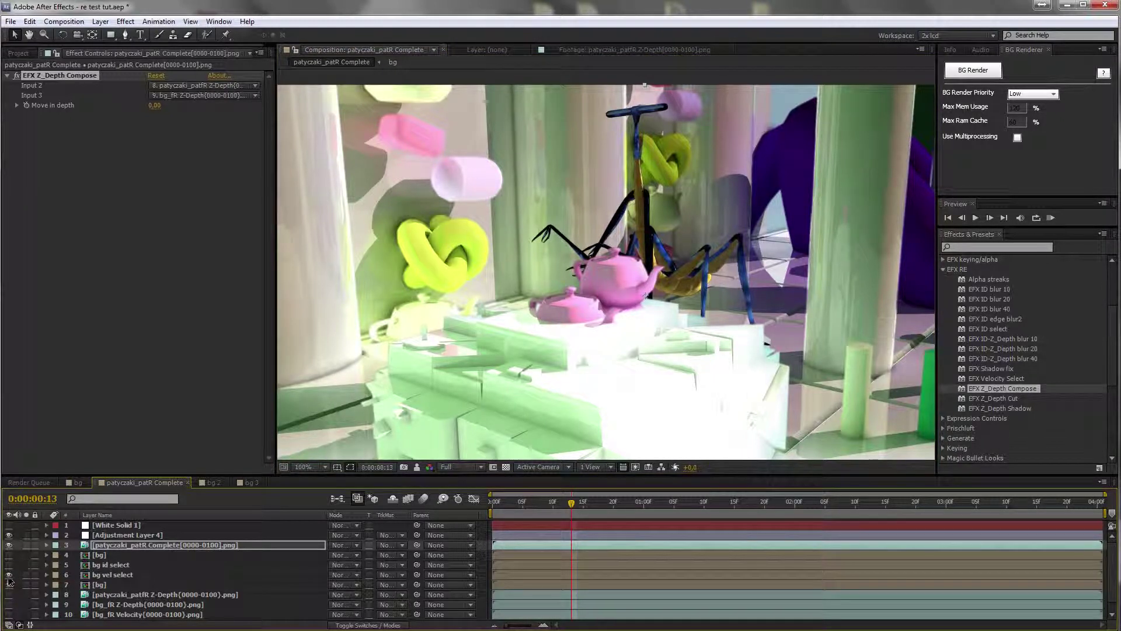
drag(586, 502, 639, 506)
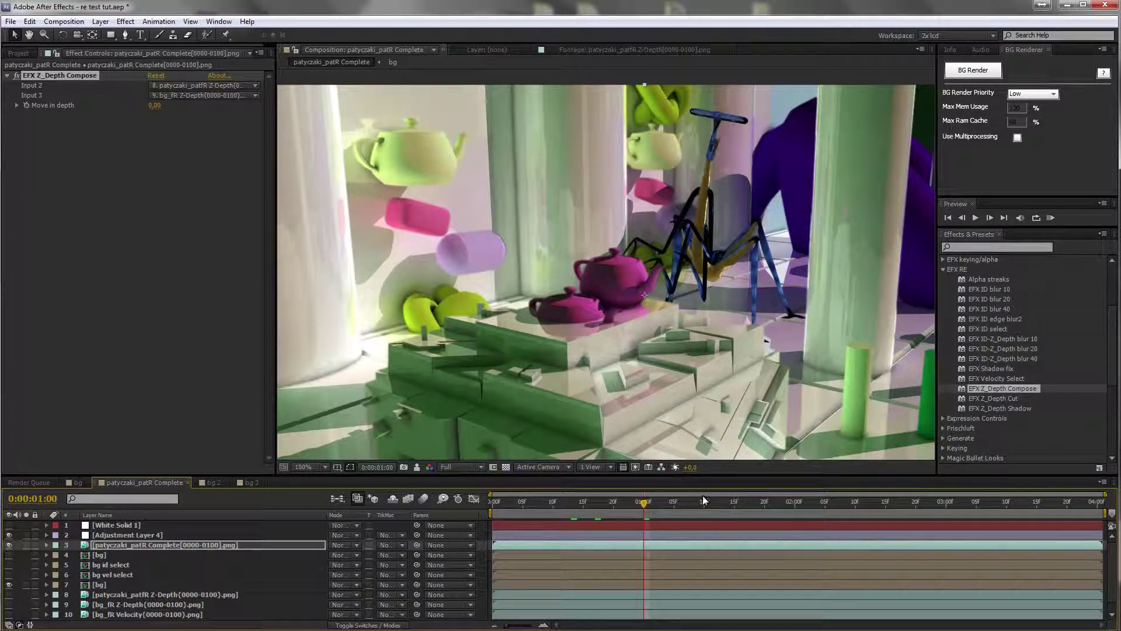
click(695, 499)
click(752, 503)
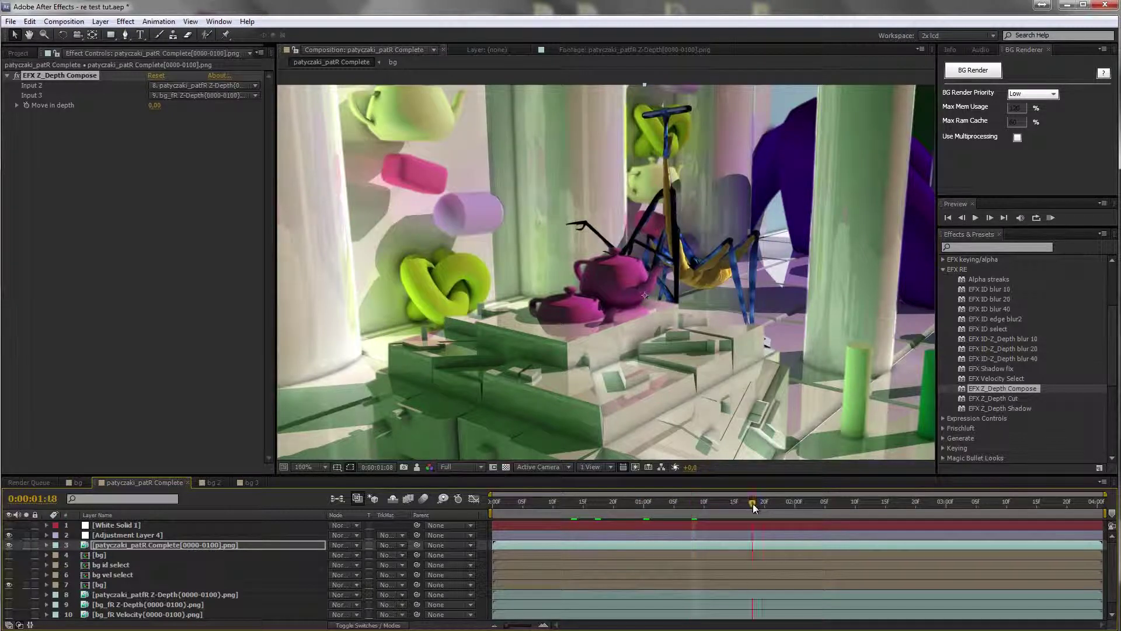
click(817, 503)
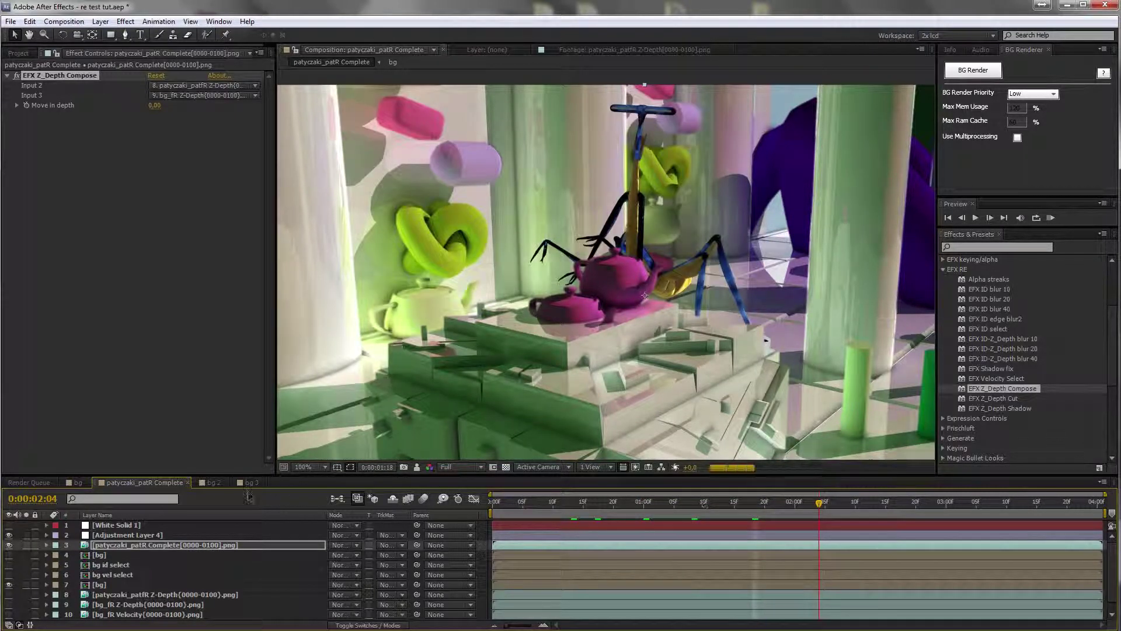
click(9, 535)
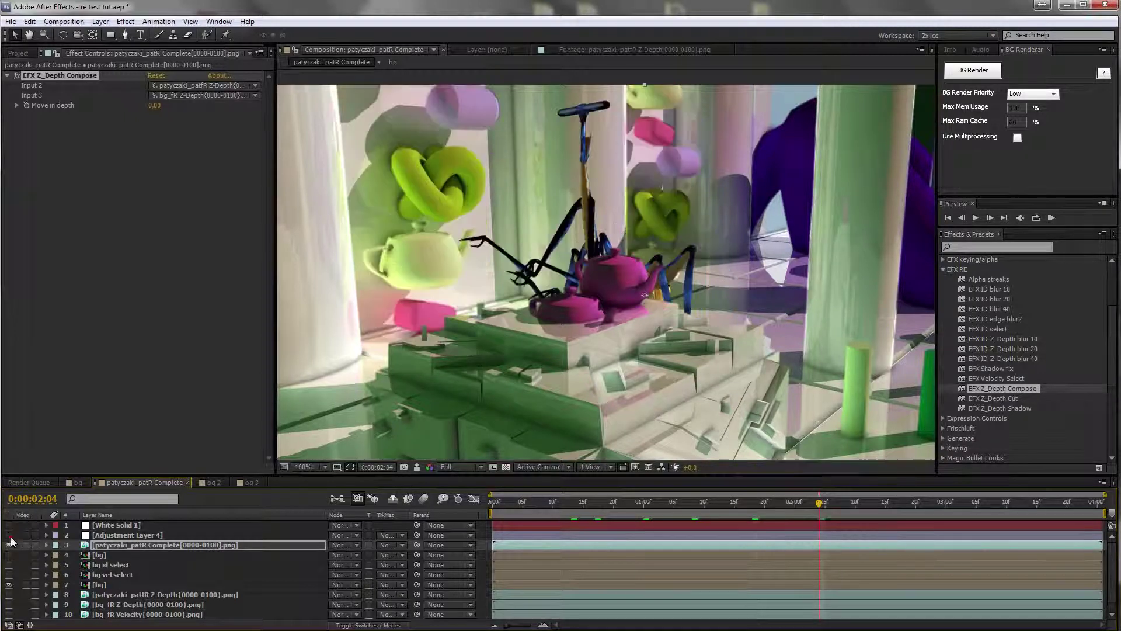
drag(828, 504, 906, 505)
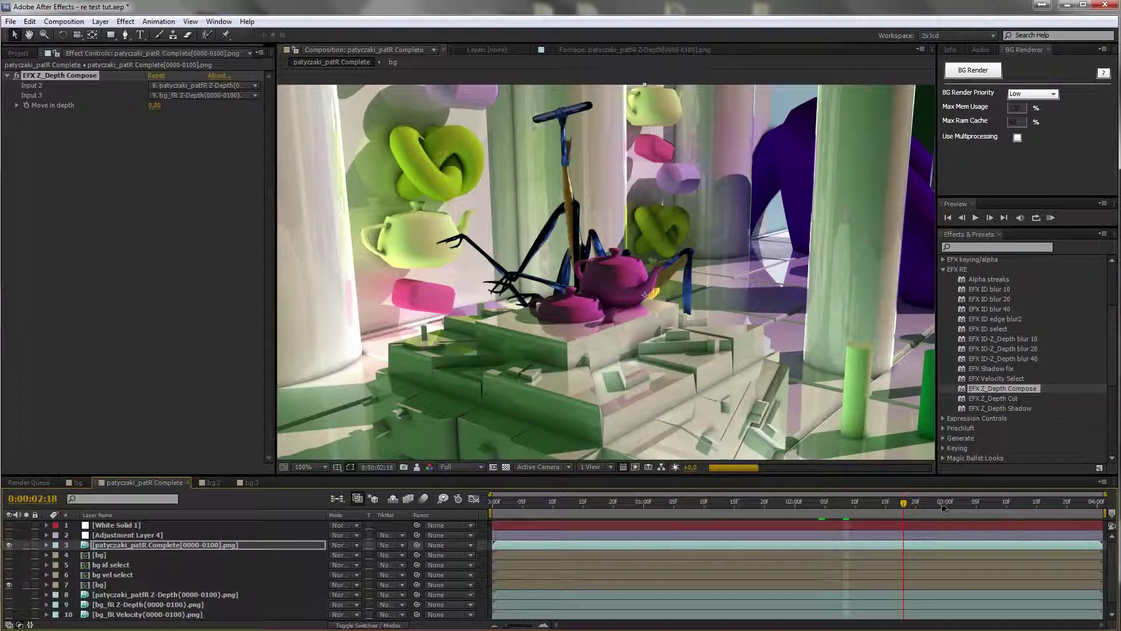
click(975, 504)
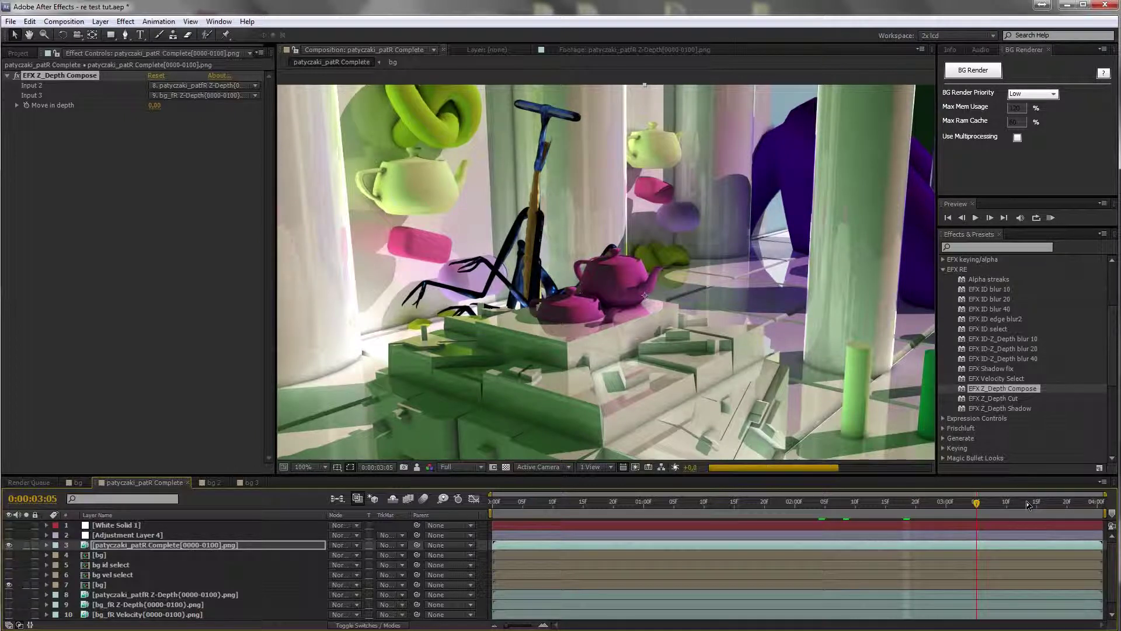
scroll(624, 285, down, 2)
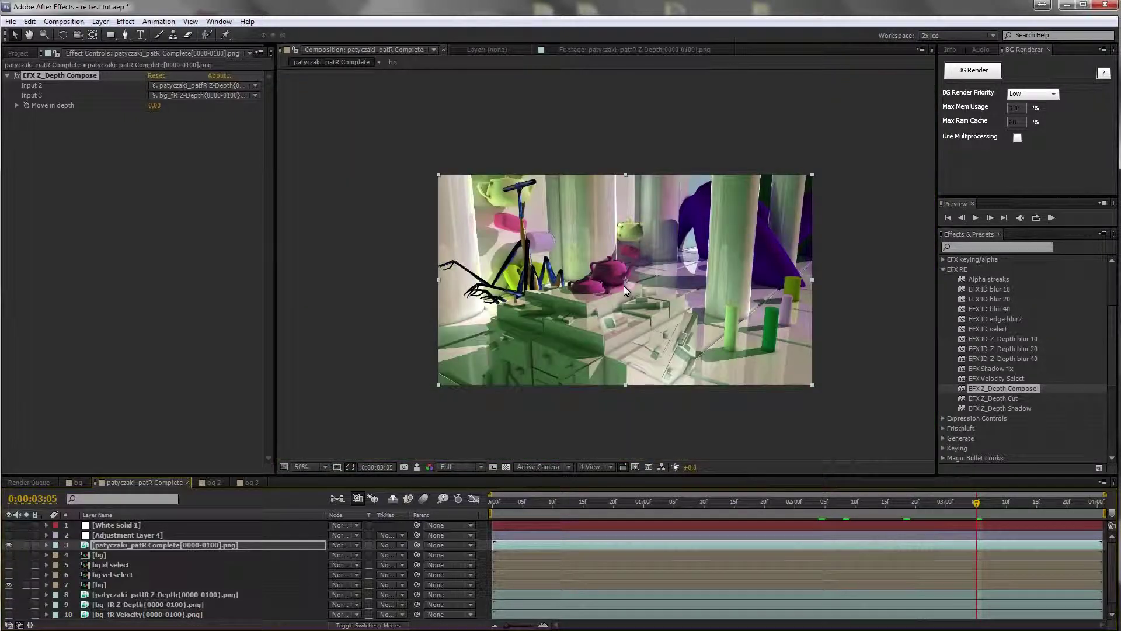
- RAM-preview the walk from around 0:00:03:11, then return to frame 0:00:03:11
click(1013, 503)
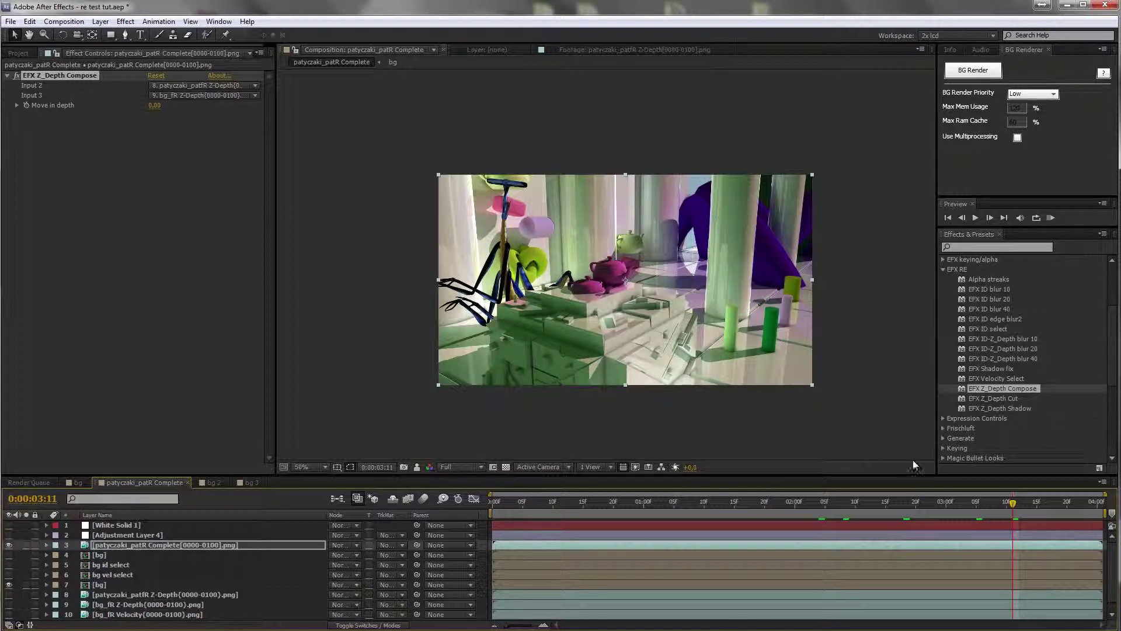
click(1043, 502)
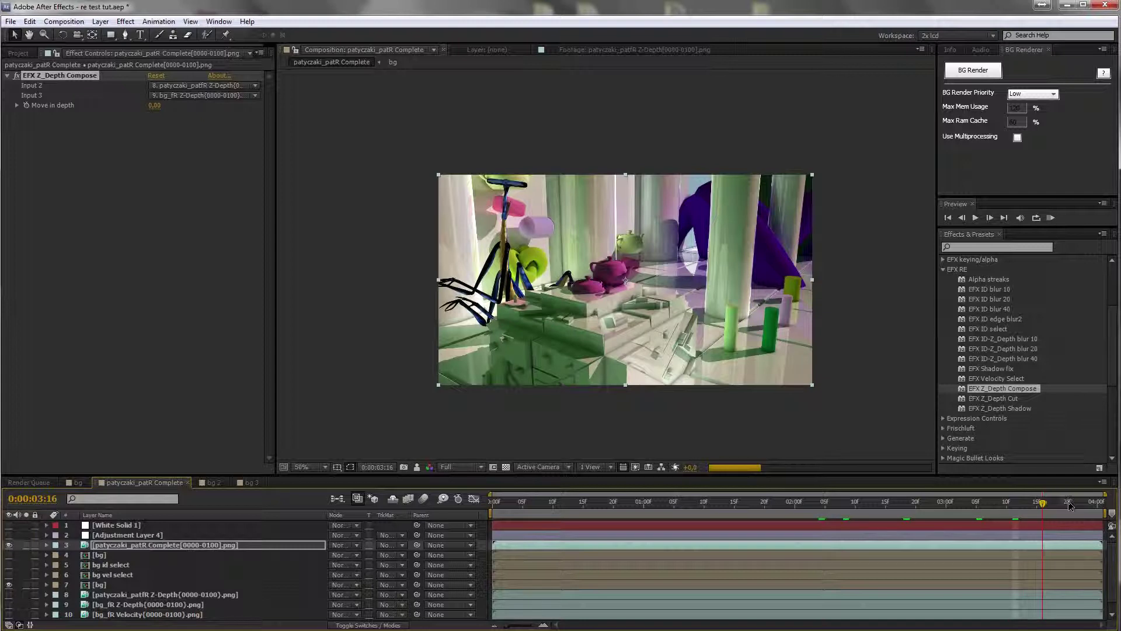
key(KP_0)
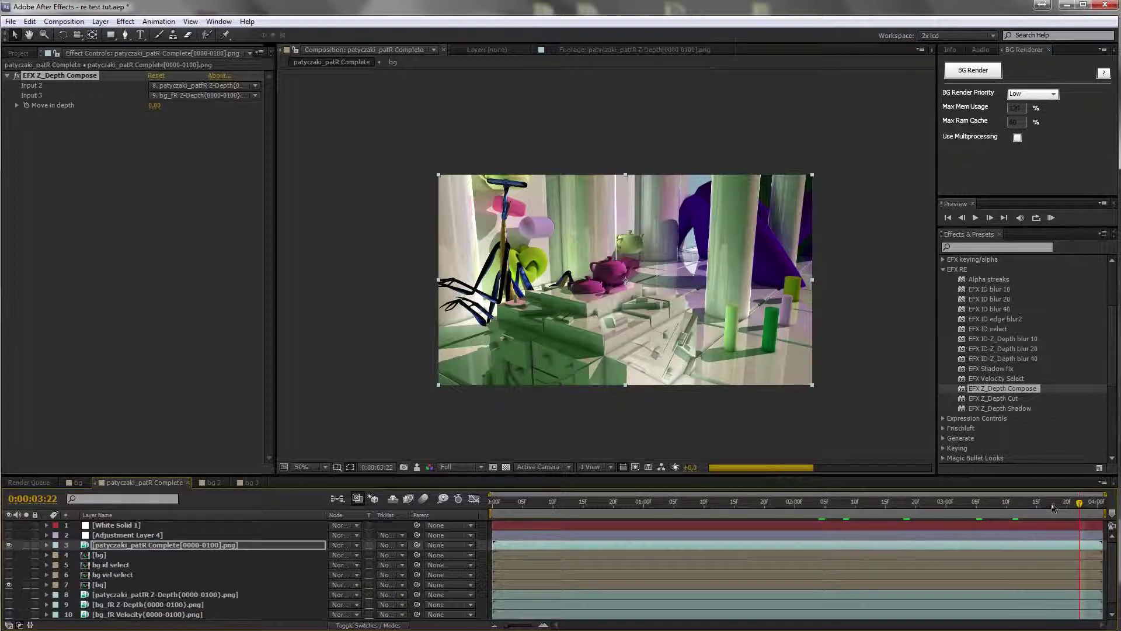
click(1013, 502)
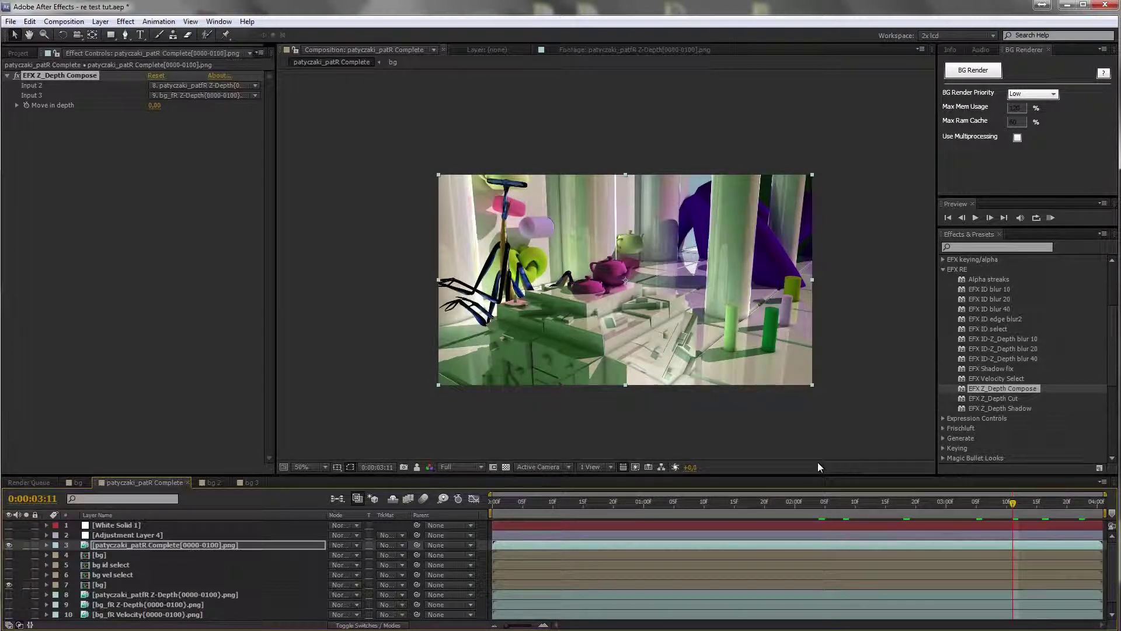
- Try Move in depth at 0,10, then settle it at about -0,01
click(17, 105)
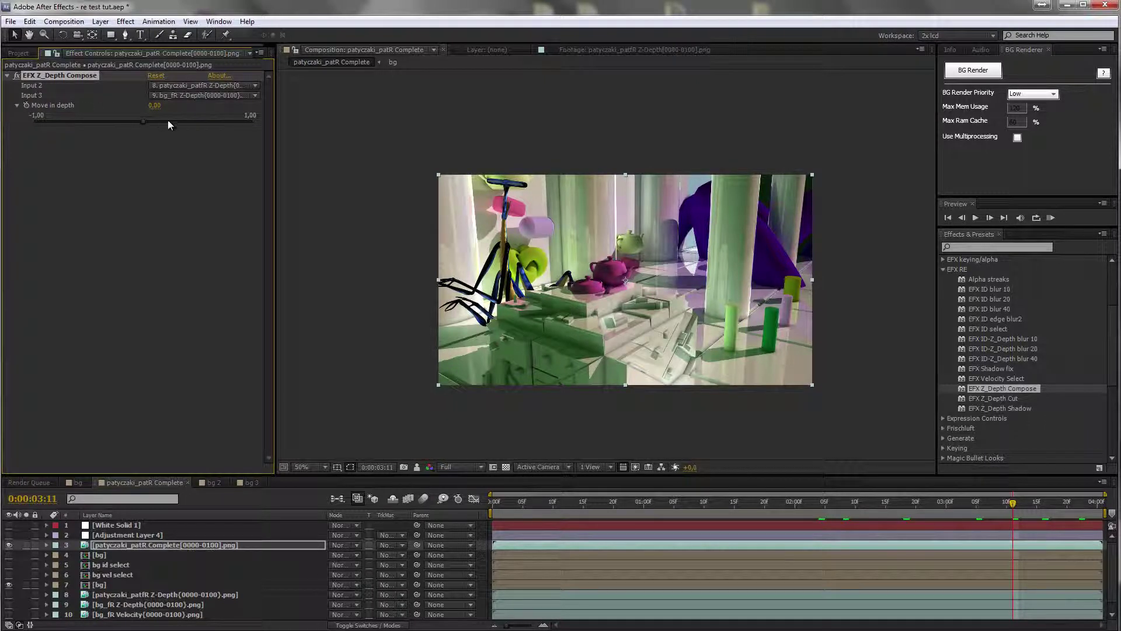
drag(144, 123, 151, 123)
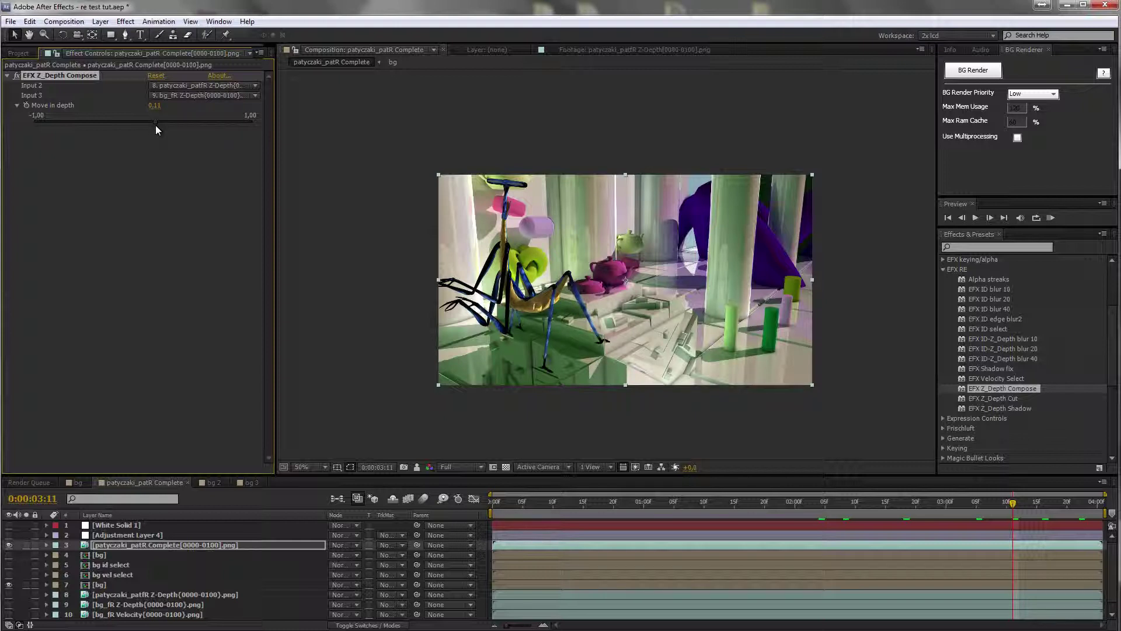
mouse_move(157, 125)
mouse_down()
mouse_move(120, 125)
mouse_move(135, 128)
mouse_up()
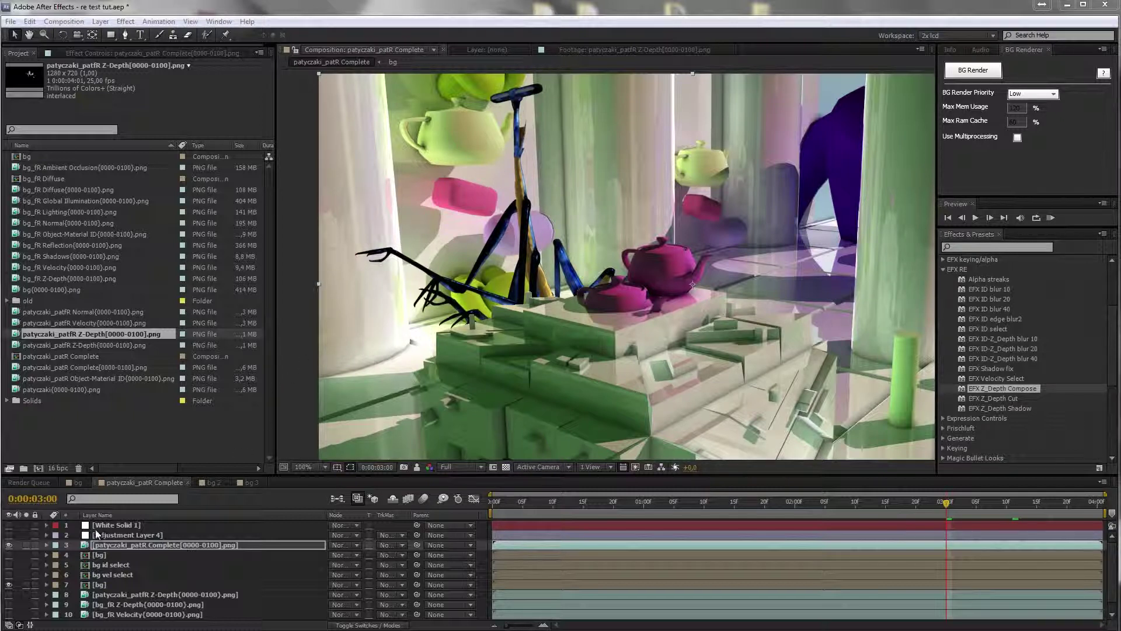
- Briefly solo layer 3, then open the Z-Depth{0000-0100} and Z-Depth[0000-0100] footage in the Footage viewer
click(26, 544)
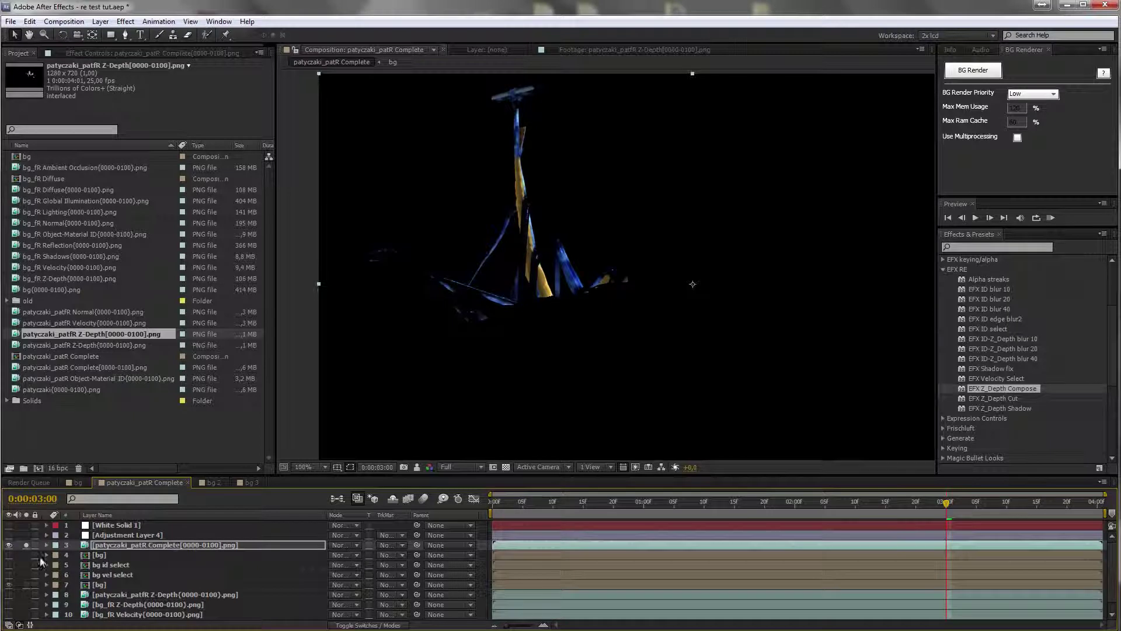
click(26, 545)
key(shift+period)
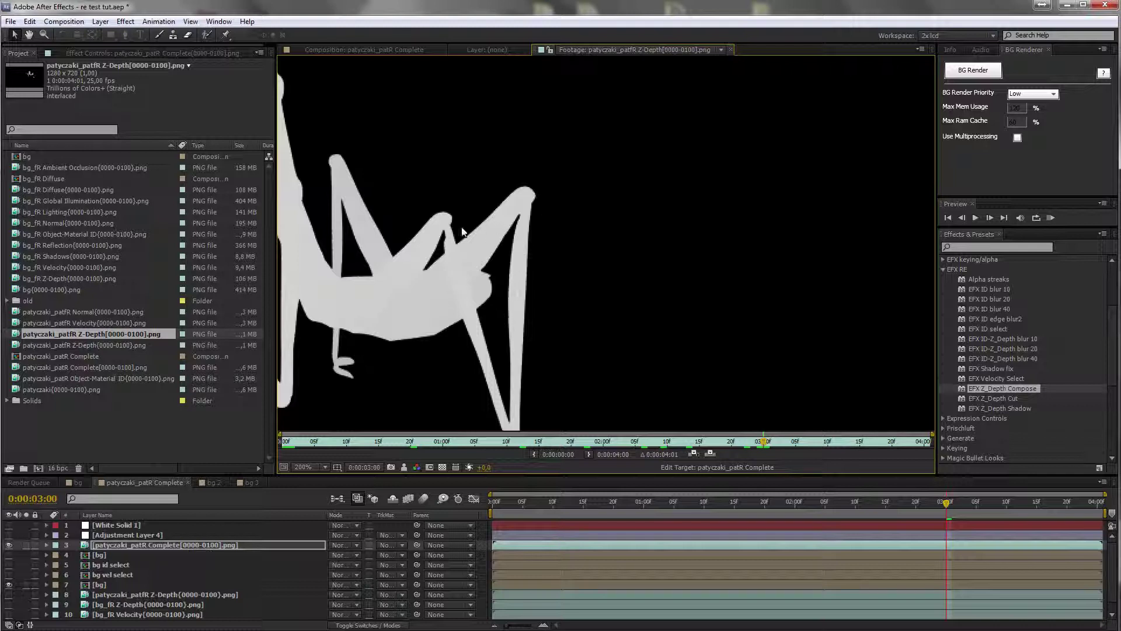
double_click(42, 345)
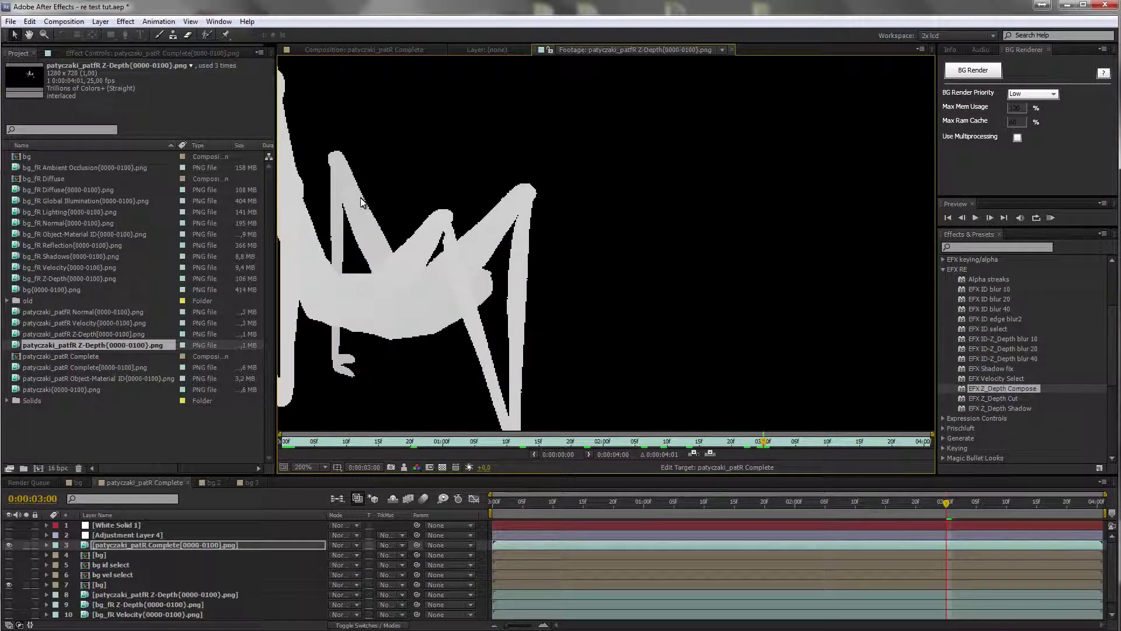
double_click(79, 335)
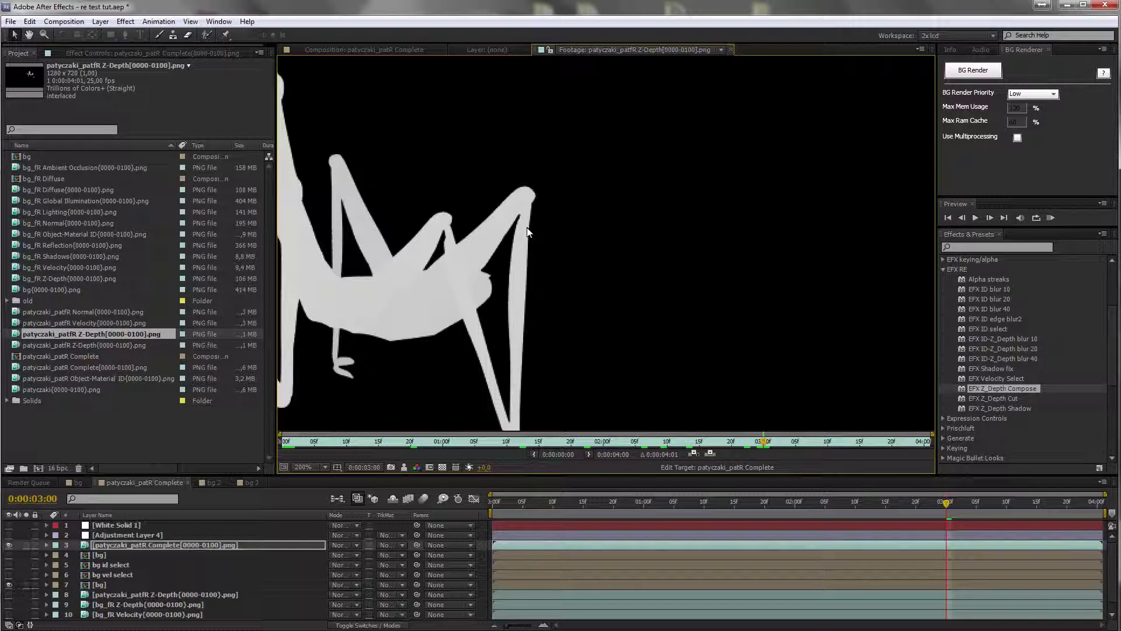
- Replace layer 8's source with the Z-Depth[0000-0100] footage from the Project panel via Ctrl+Alt+/
click(381, 52)
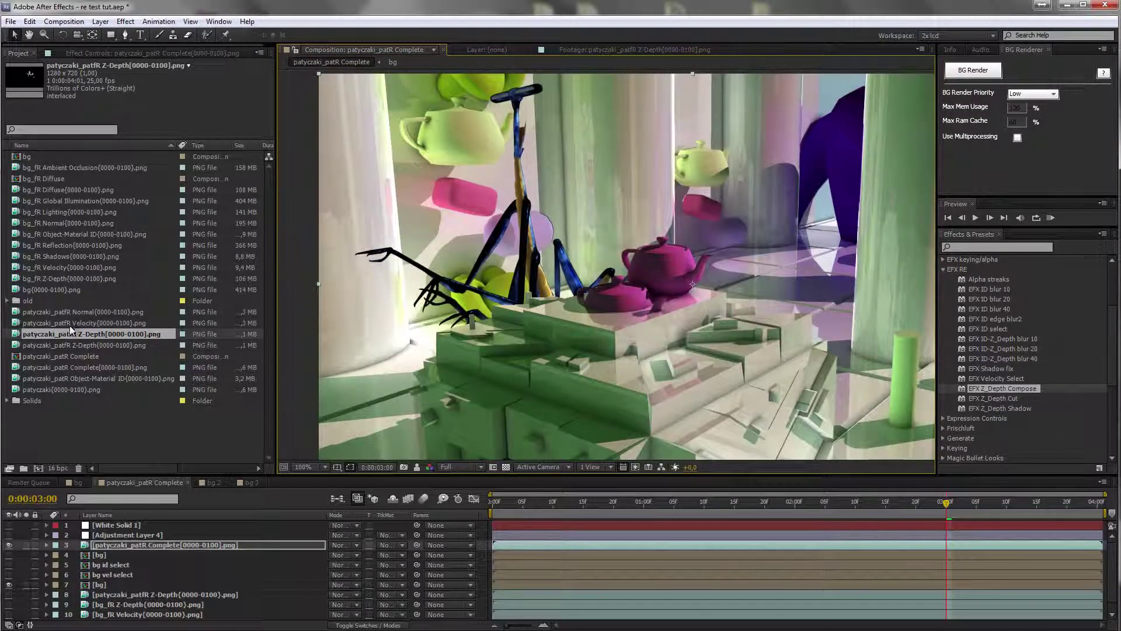
click(70, 344)
scroll(484, 206, up, 3)
scroll(607, 350, up, 1)
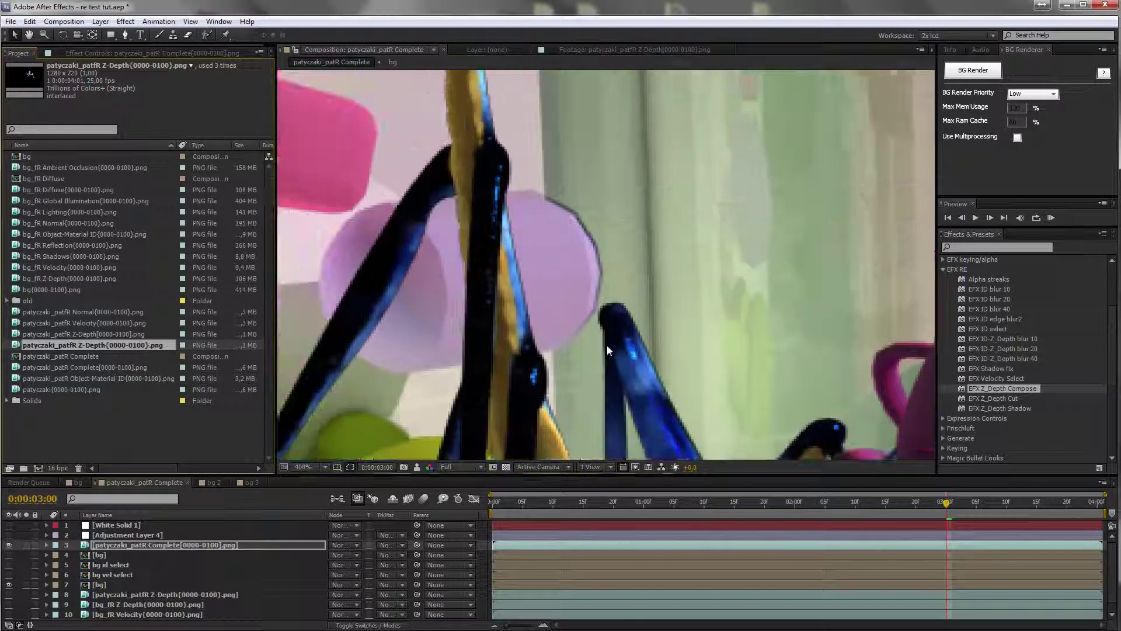
scroll(608, 345, down, 2)
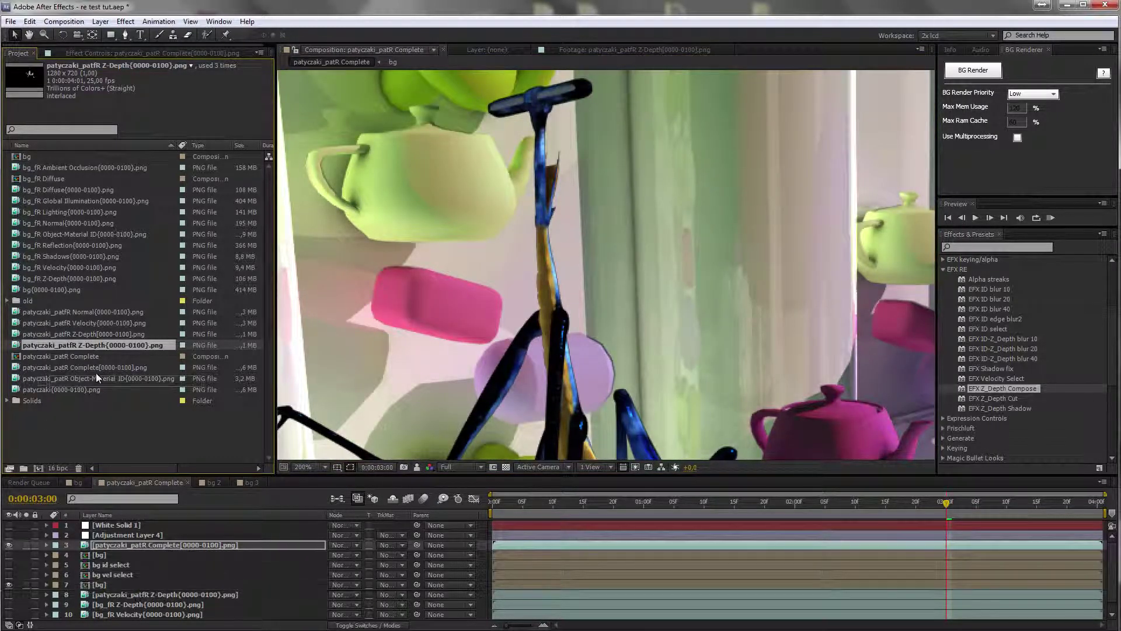
click(117, 594)
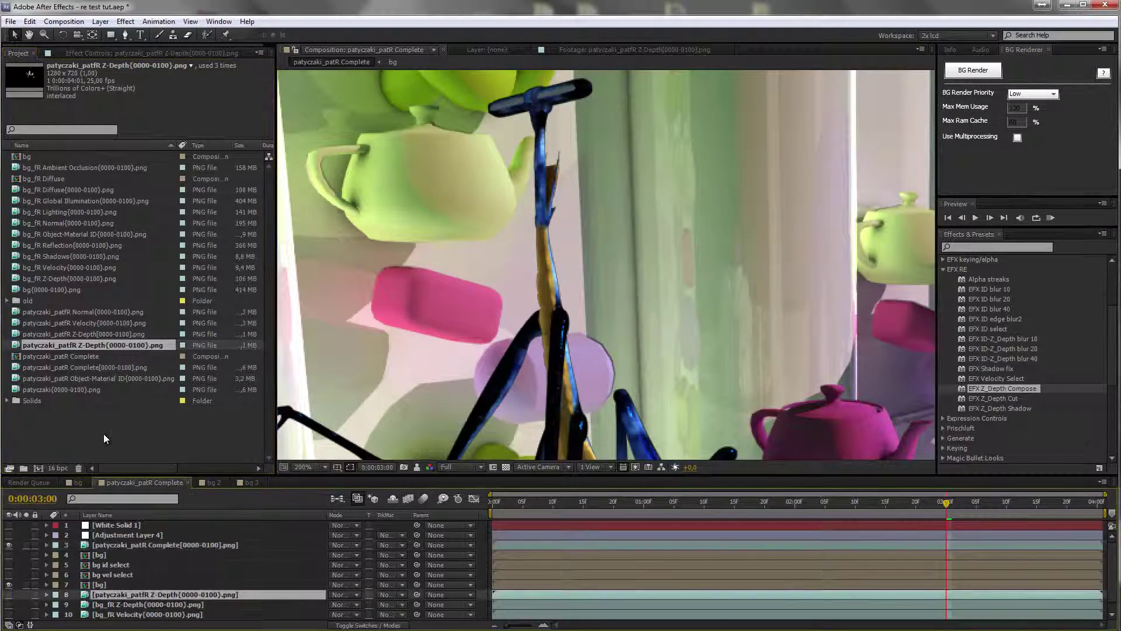
click(88, 334)
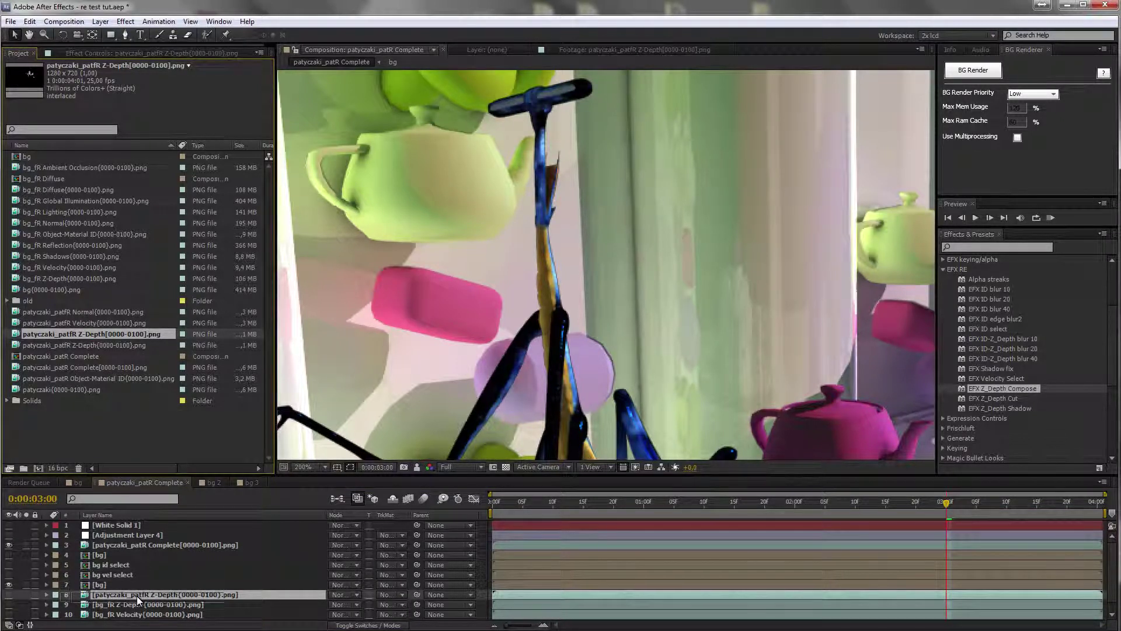
key(ctrl+alt+slash)
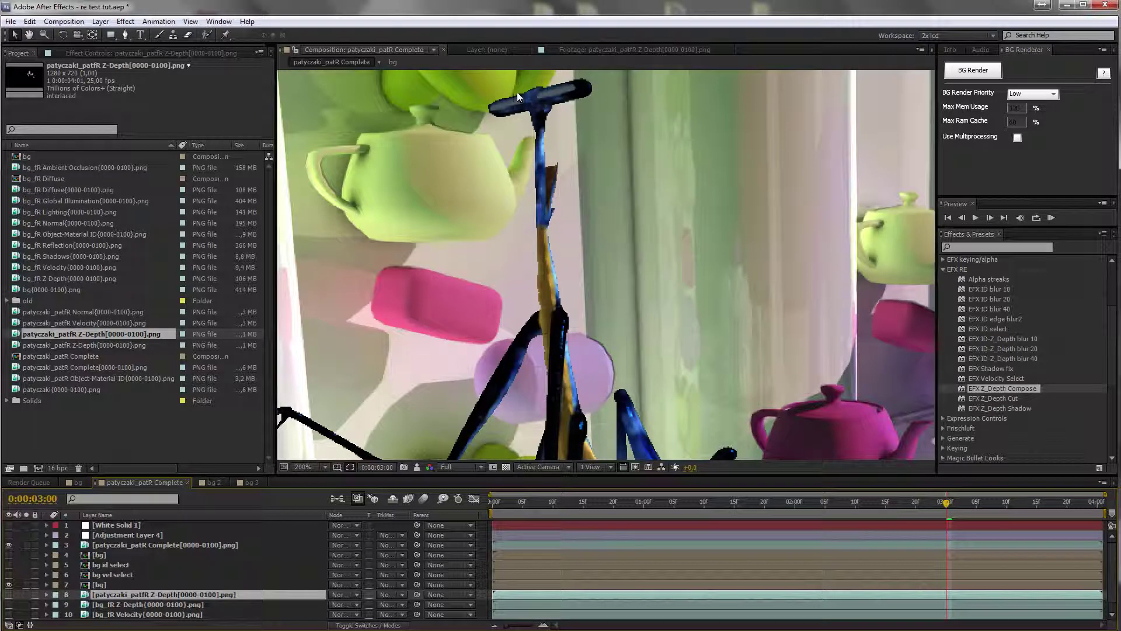
- Scrub the EFX Z_Depth Compose Move in depth value on layer 3, settling near 0.01
click(175, 53)
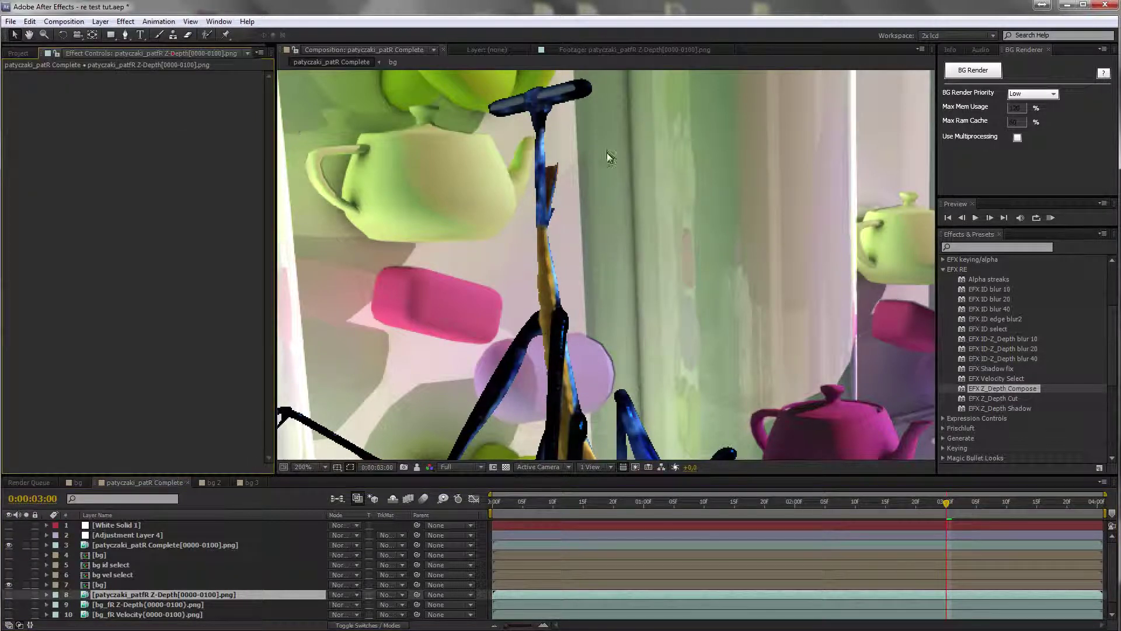
click(102, 544)
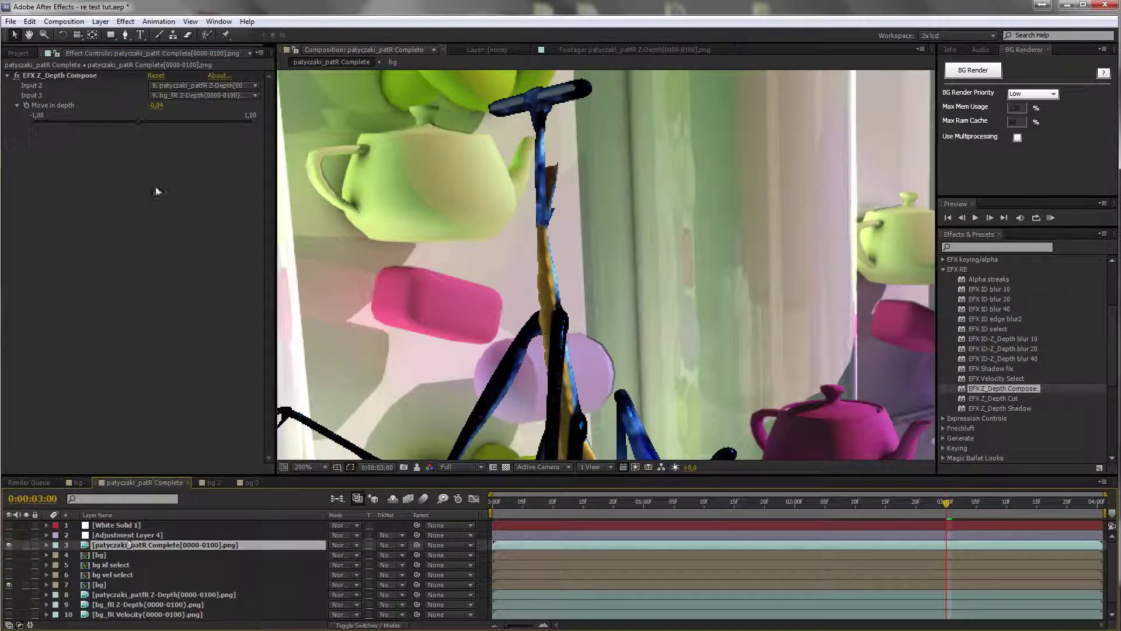
click(139, 121)
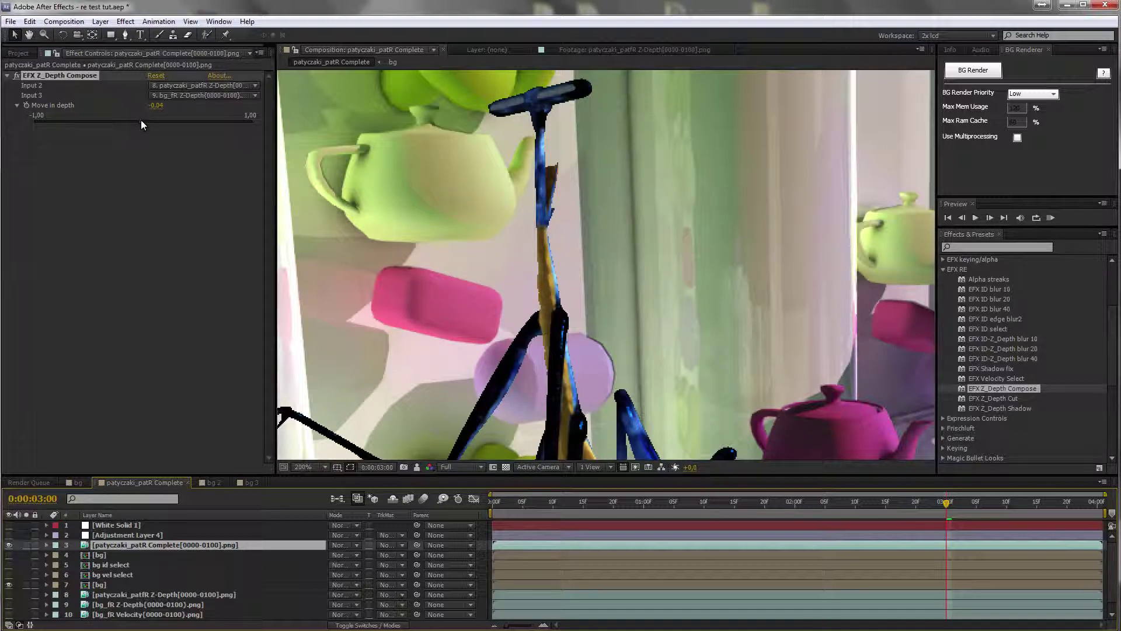
drag(146, 121, 229, 122)
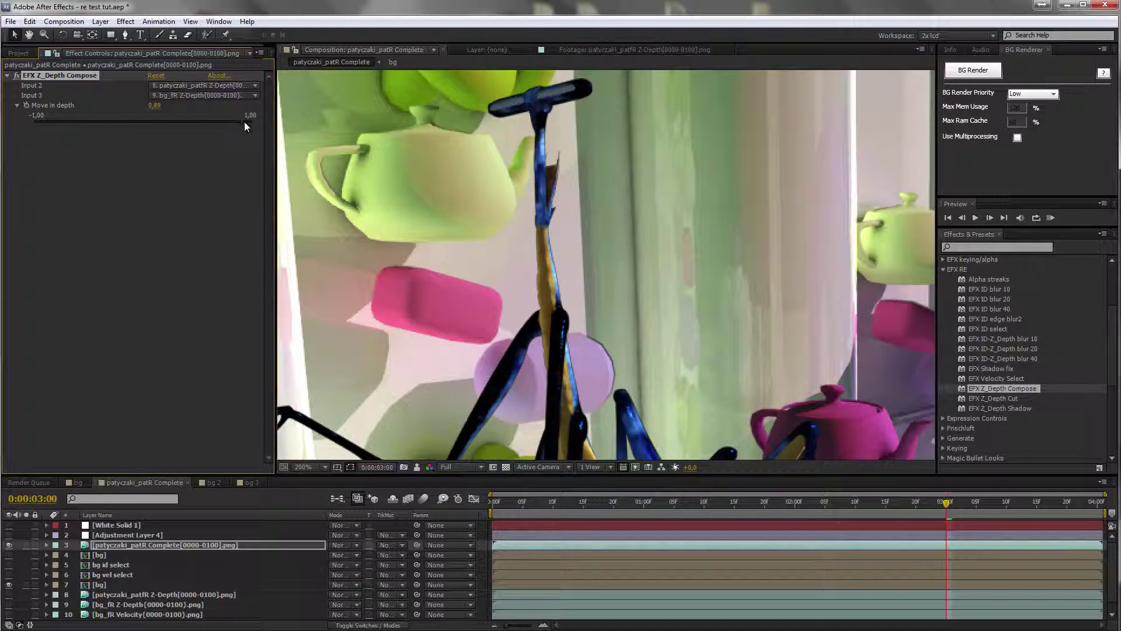
scroll(696, 234, down, 1)
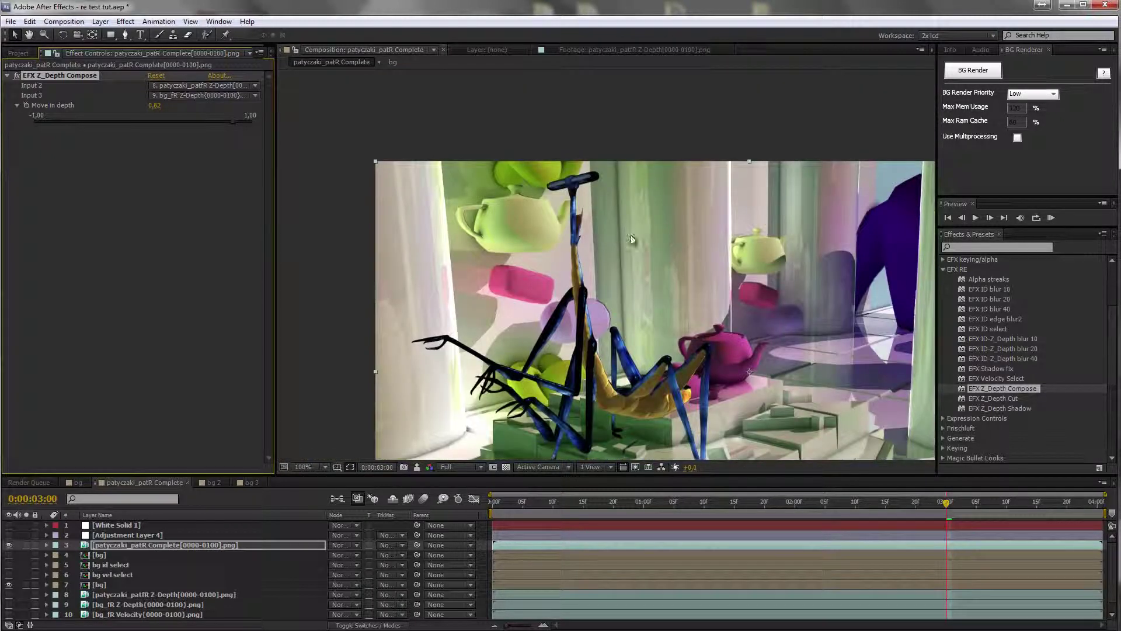
drag(232, 127, 143, 121)
scroll(564, 265, up, 1)
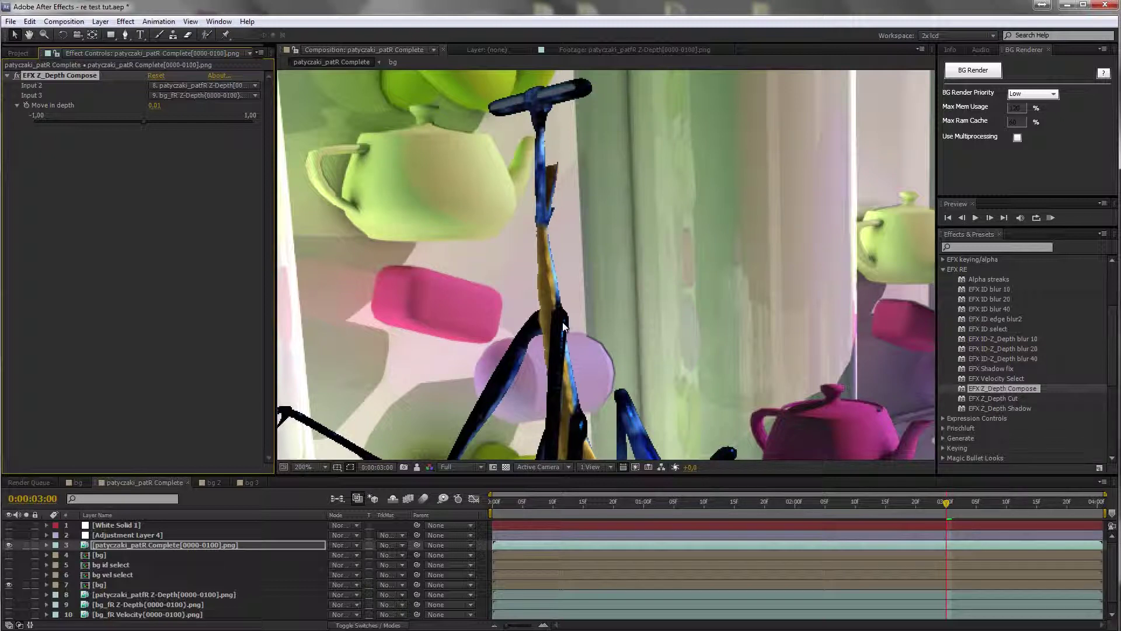
- Add the Z-Depth[0000-0100] footage to the patyczaki_patR Complete comp, select layer 8, and frame the composite
click(18, 52)
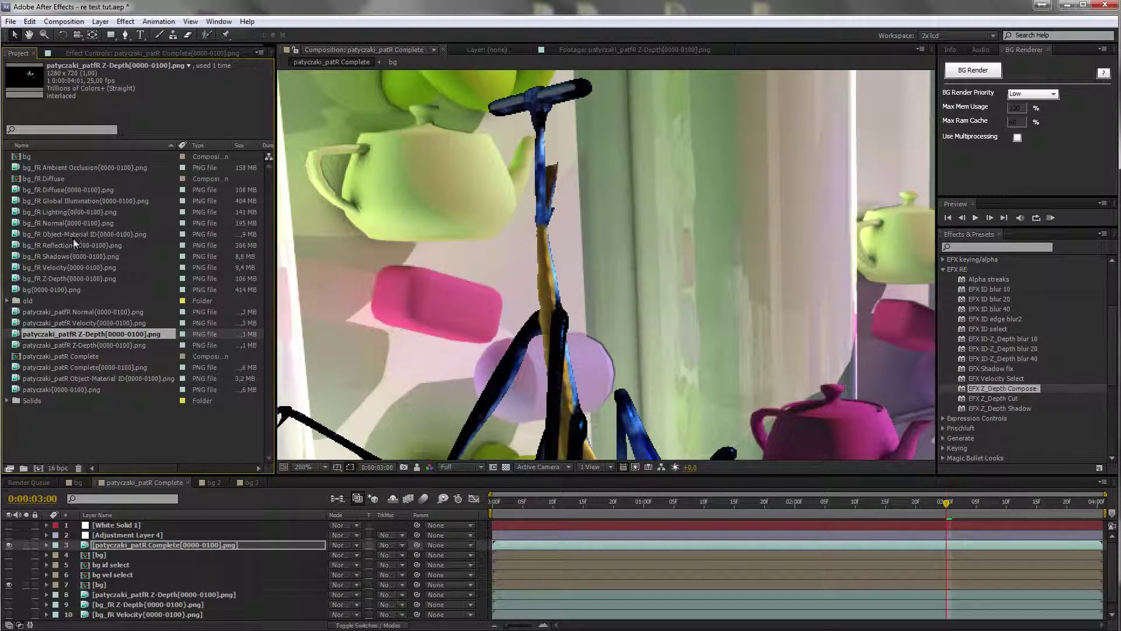
click(65, 345)
drag(64, 344, 64, 355)
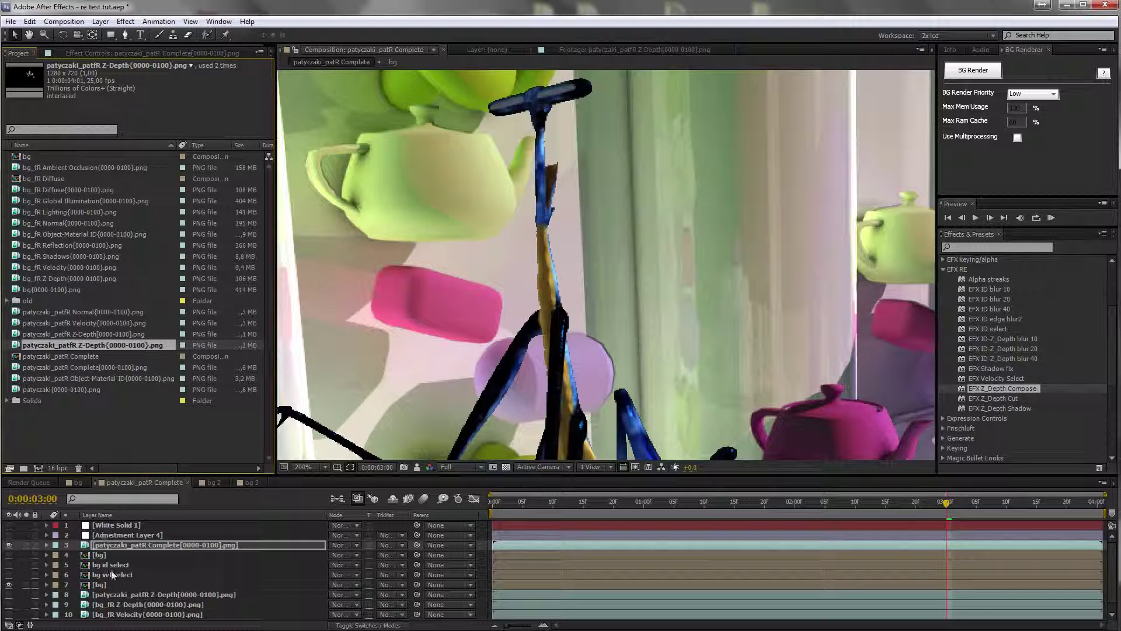
click(132, 594)
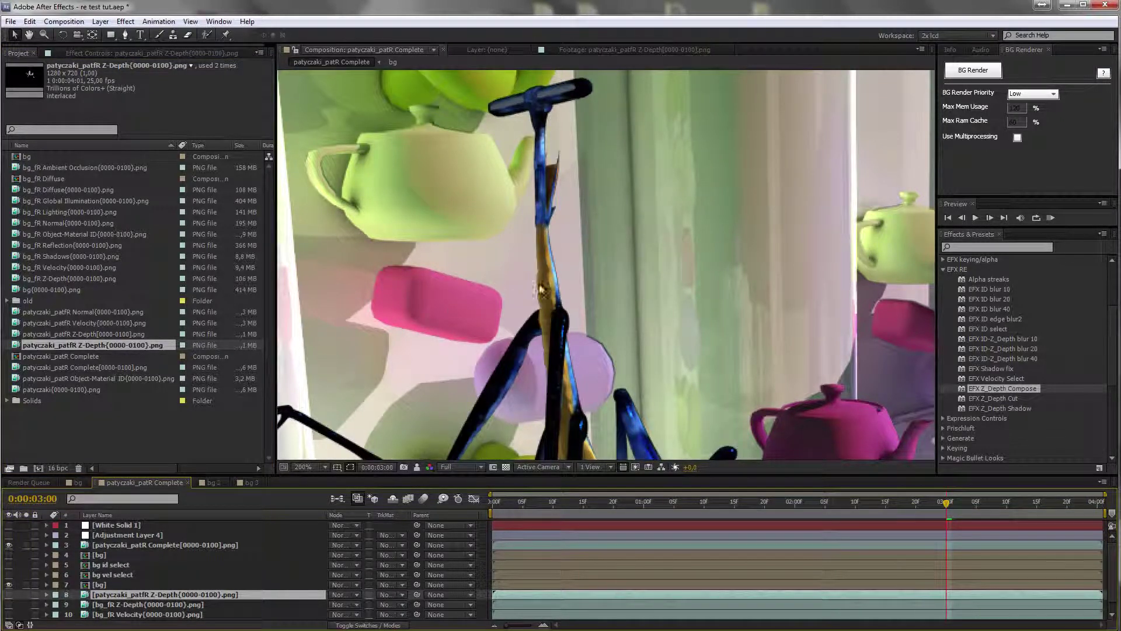
scroll(601, 287, down, 1)
drag(601, 287, 528, 195)
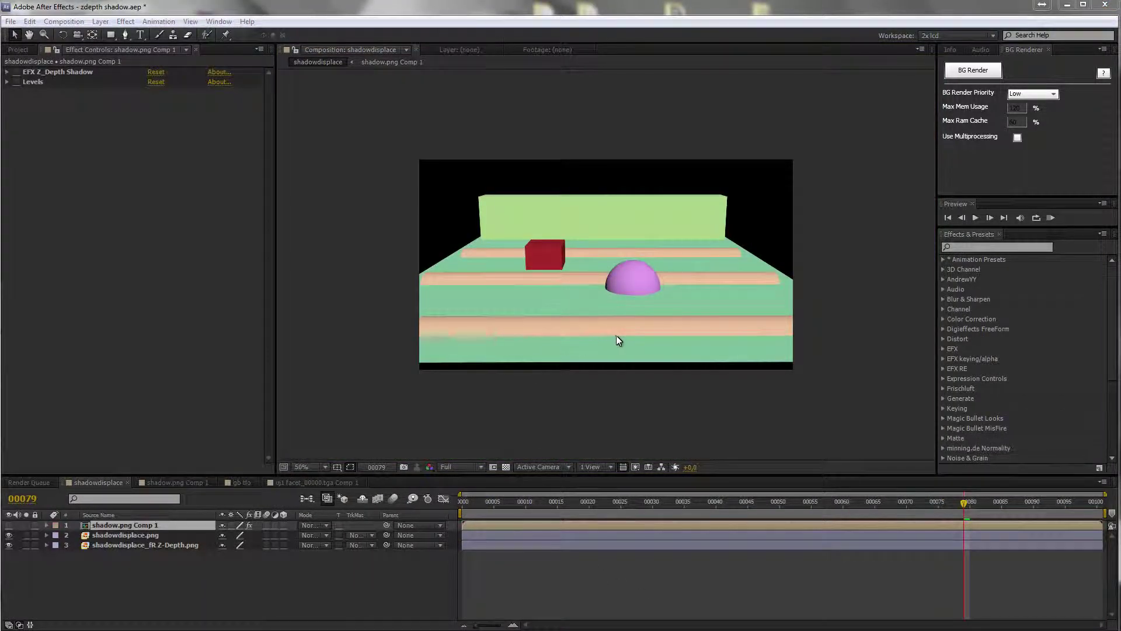
- Expand the EFX RE group in Effects & Presets and select EFX Z_Depth Shadow
click(943, 349)
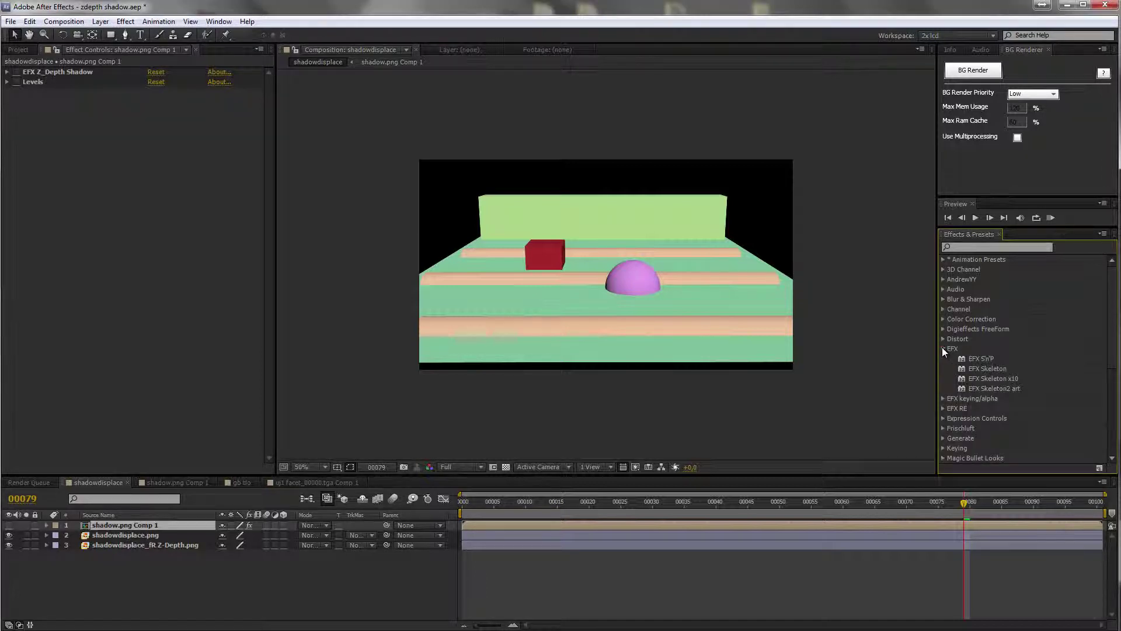
click(943, 349)
click(944, 367)
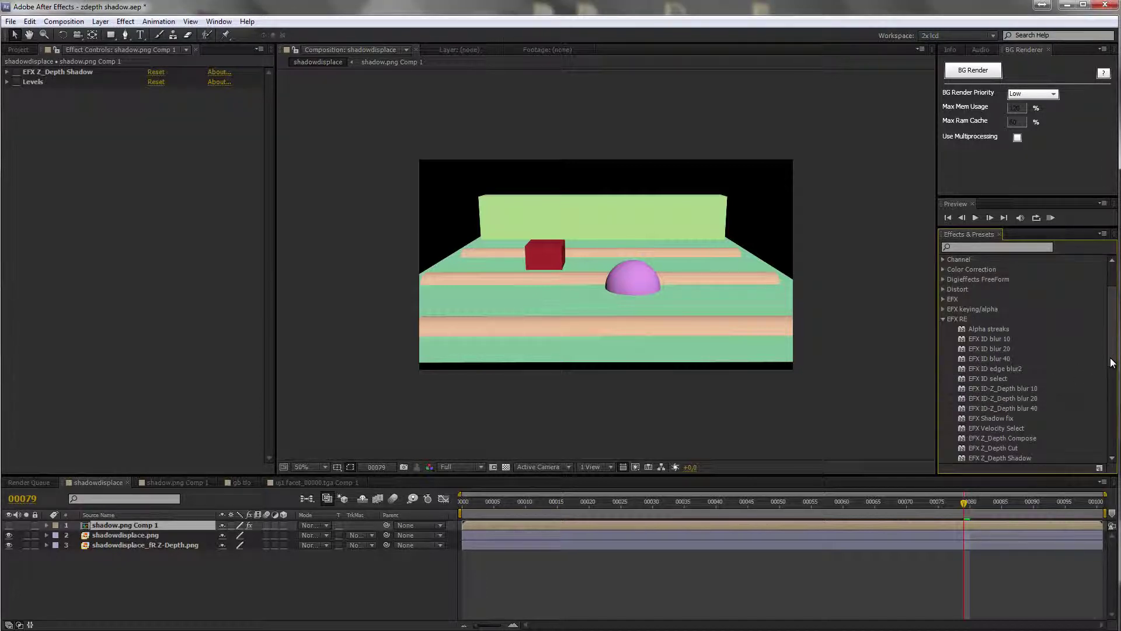
scroll(1112, 362, down, 3)
click(999, 393)
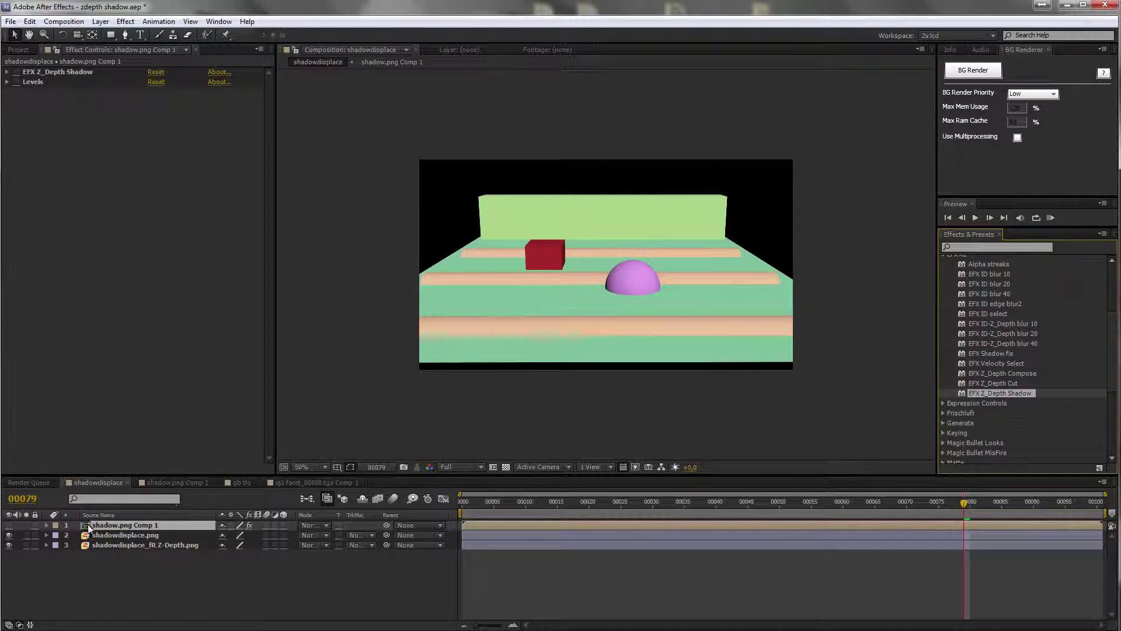
- Duplicate the visible shadow.png Comp 1 layer and remove EFX Z_Depth Shadow from the copy
click(9, 525)
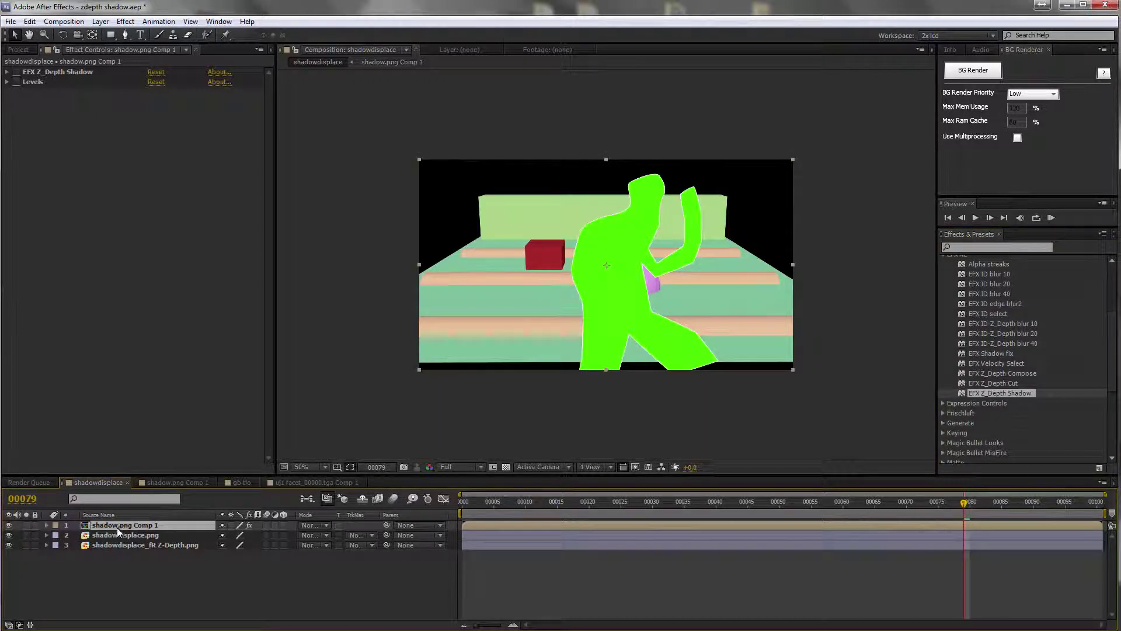
key(ctrl+grave)
key(ctrl+d)
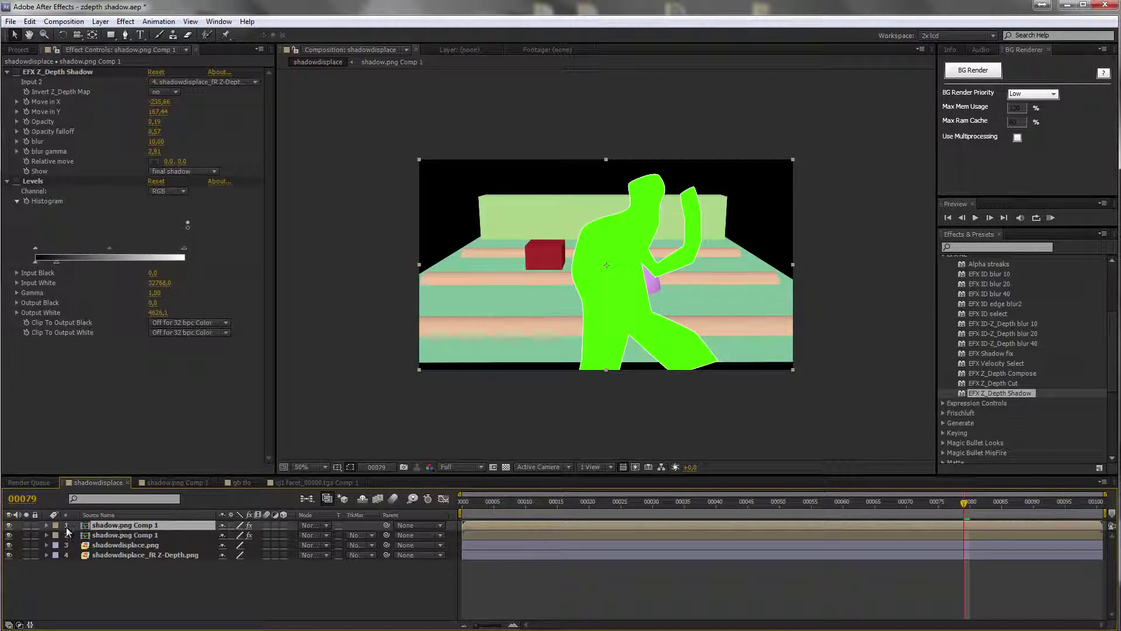
click(9, 535)
click(9, 535)
click(96, 535)
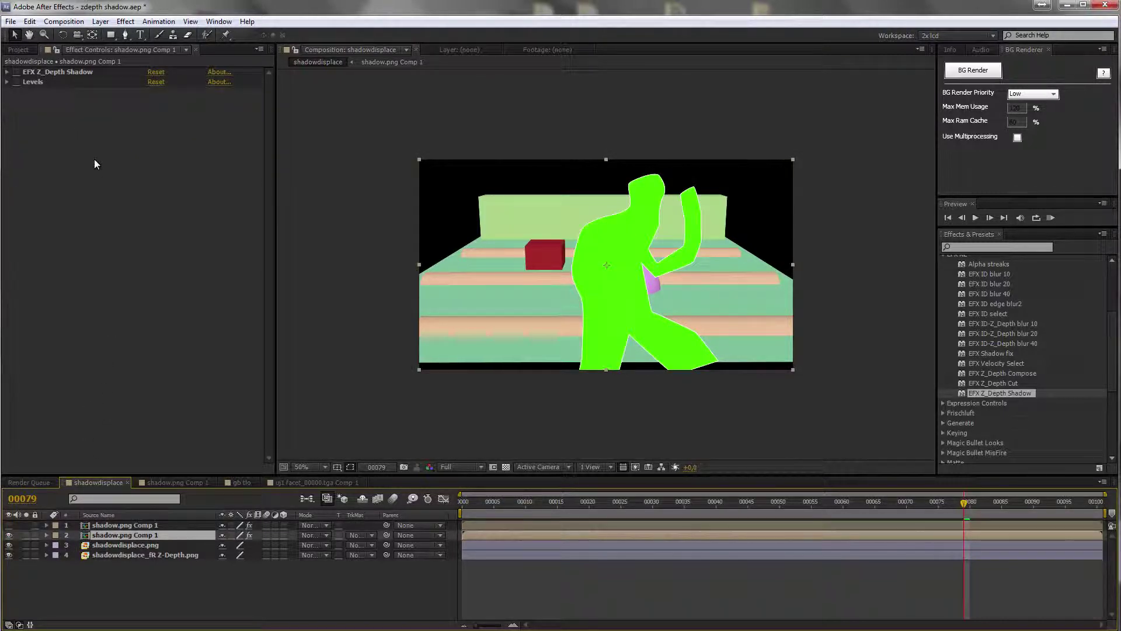
click(43, 72)
key(Delete)
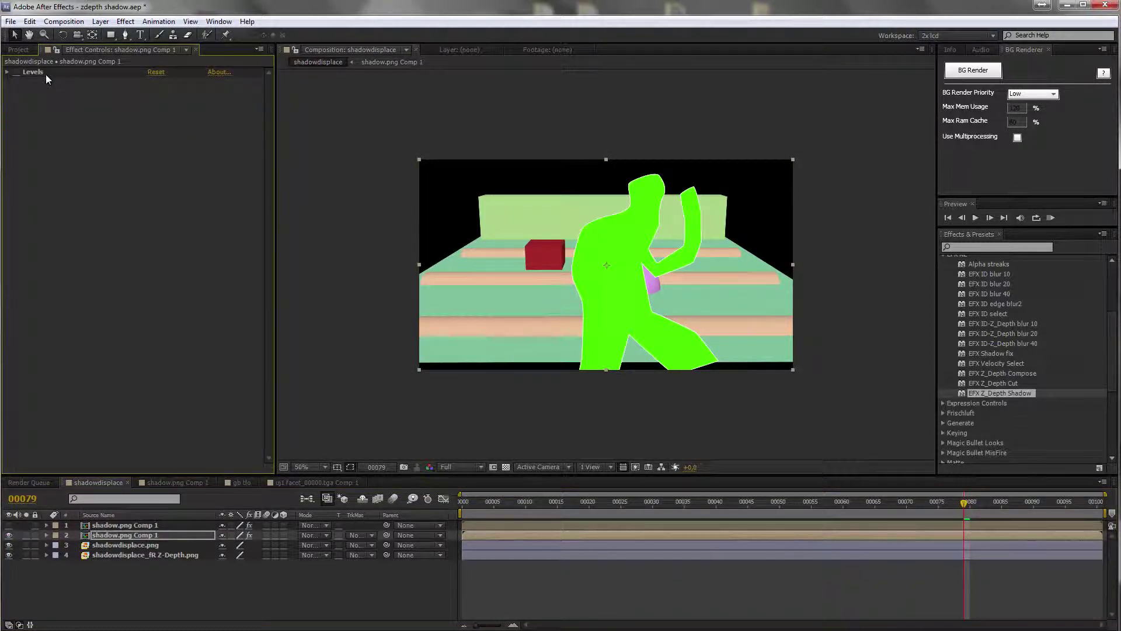
- Re-enable Levels and add Hue/Saturation with Master Saturation -68 to darken the figure copy
click(17, 73)
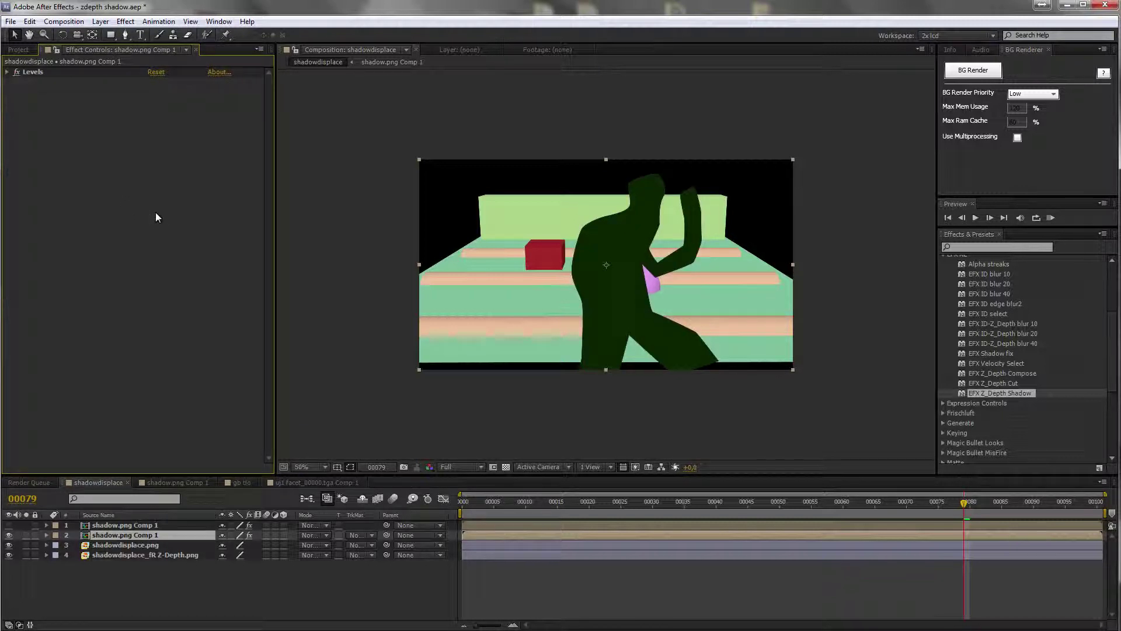
click(36, 72)
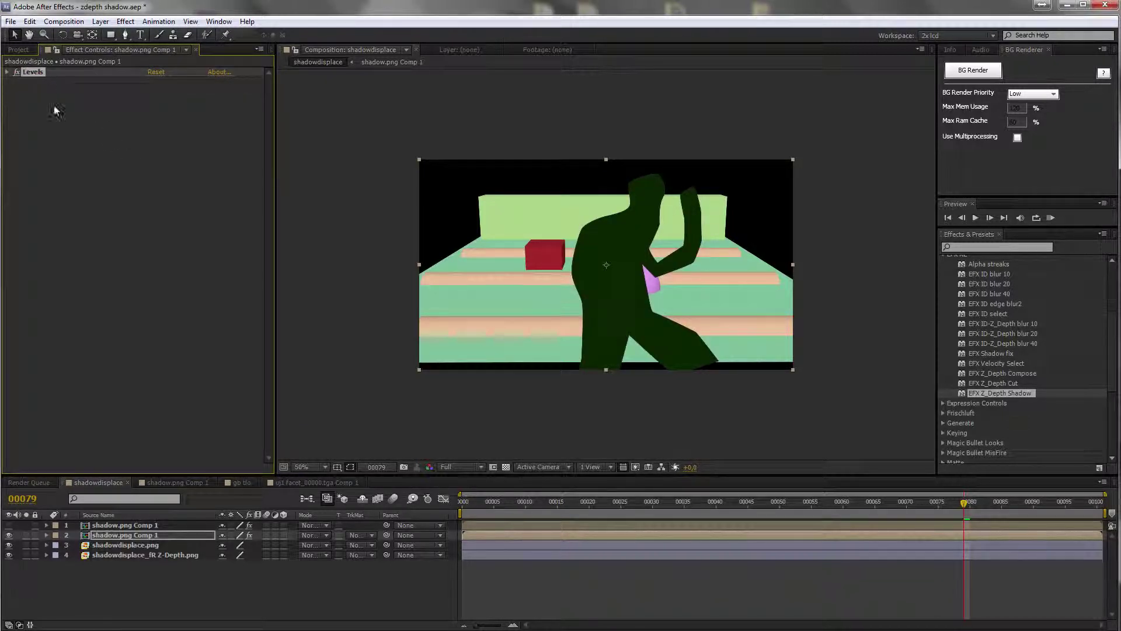
right_click(62, 118)
mouse_move(149, 233)
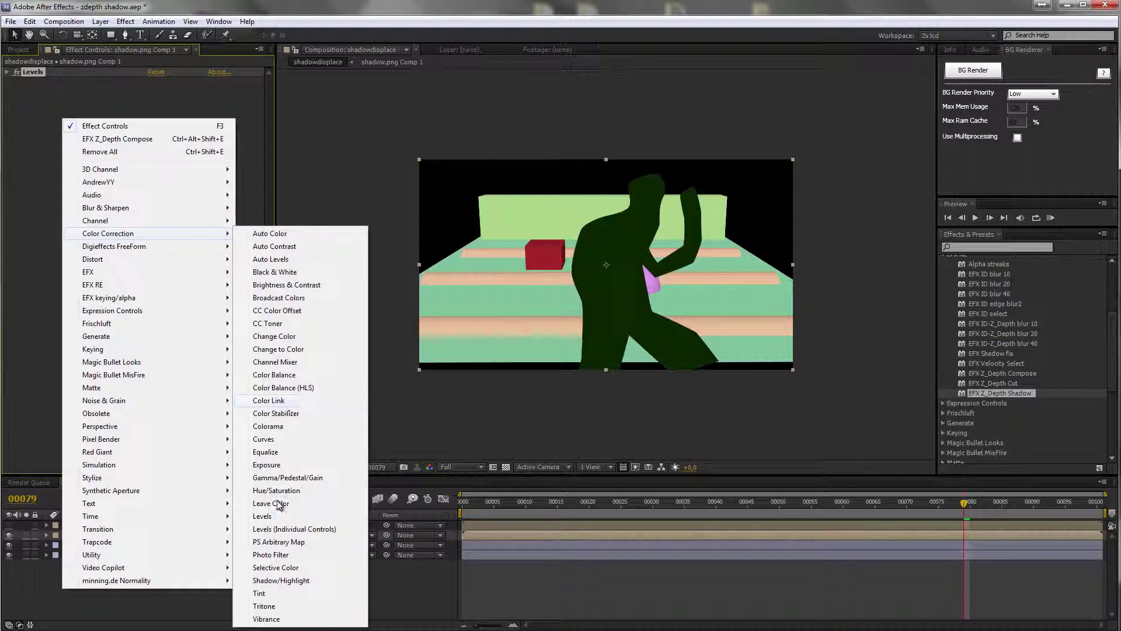
click(282, 490)
drag(144, 189, 69, 189)
click(8, 81)
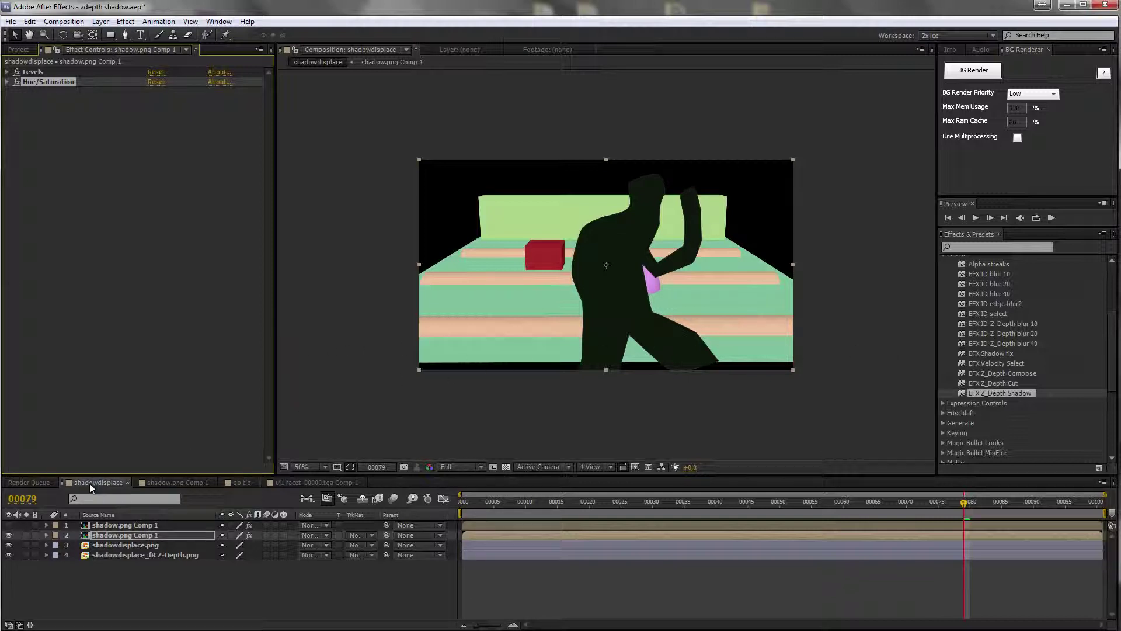
- Apply EFX Z_Depth Shadow to the dark figure copy, using the Z-Depth layer as Input 2
click(27, 555)
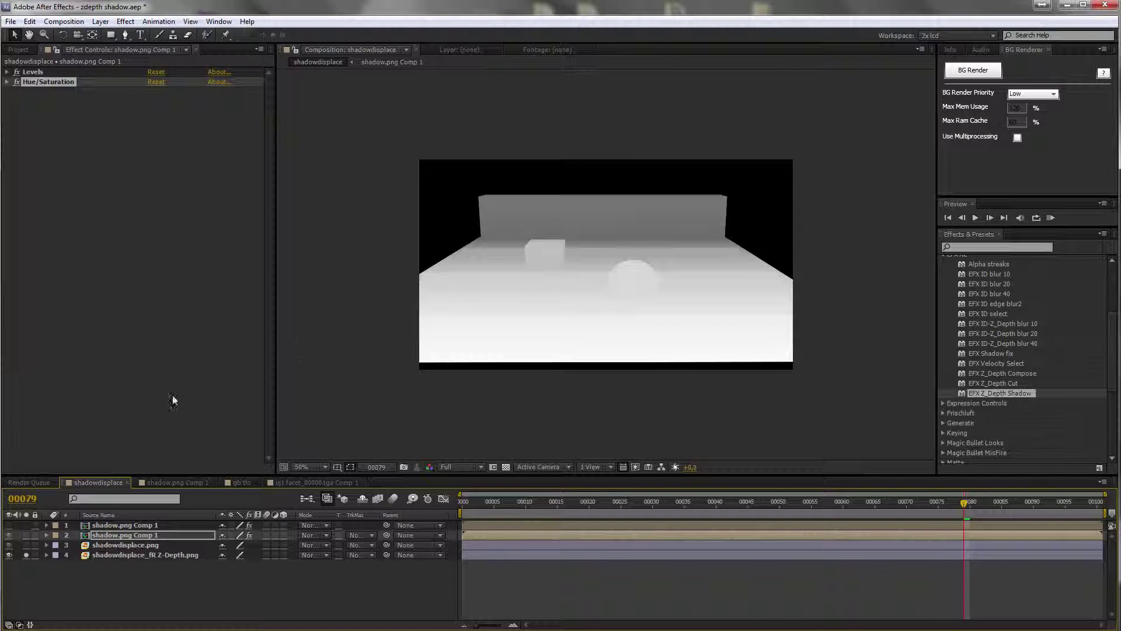
click(25, 555)
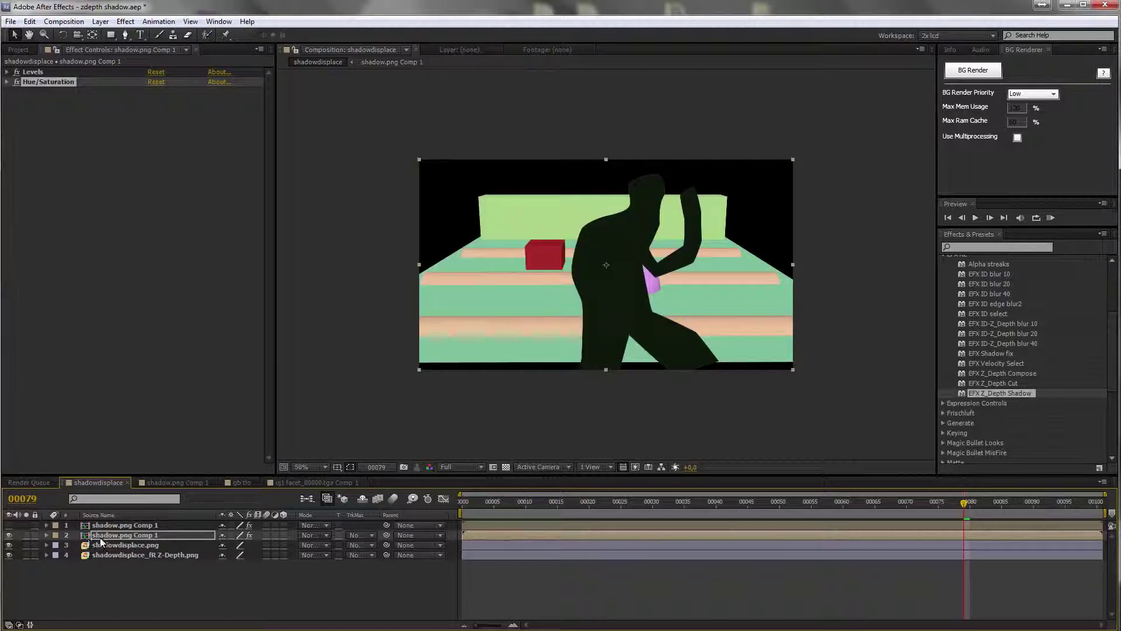
drag(999, 393, 121, 168)
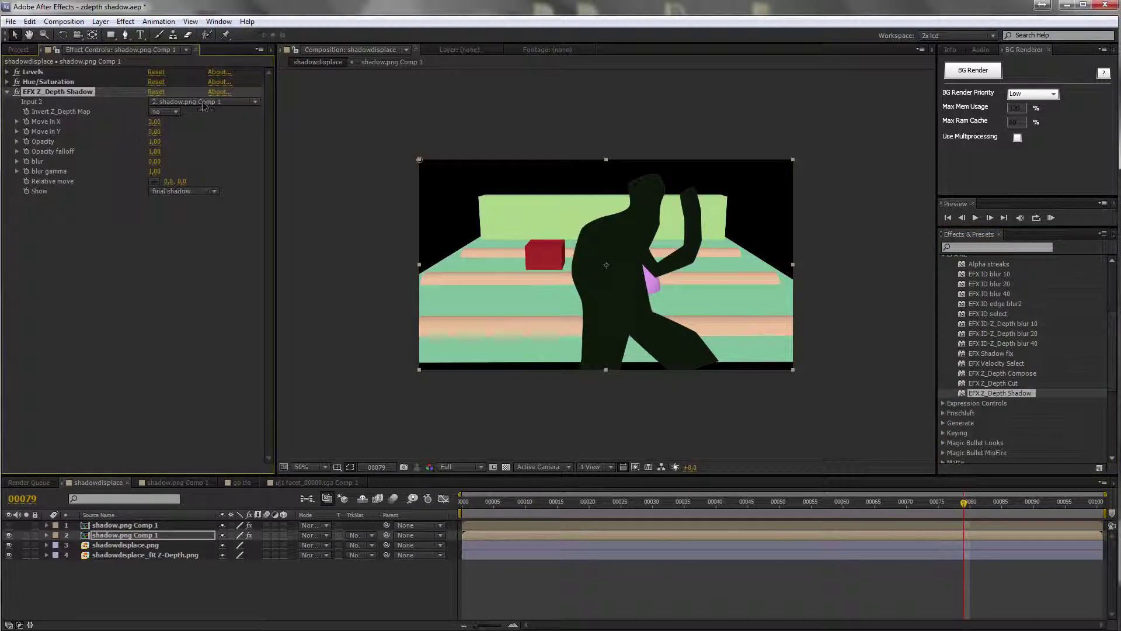
click(223, 101)
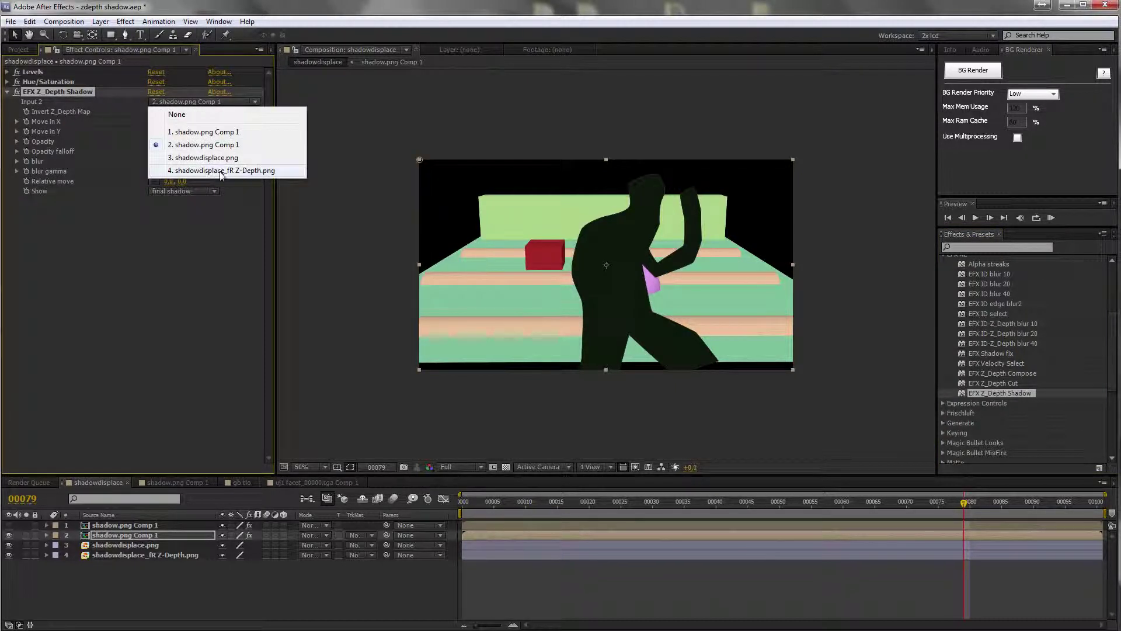
click(238, 171)
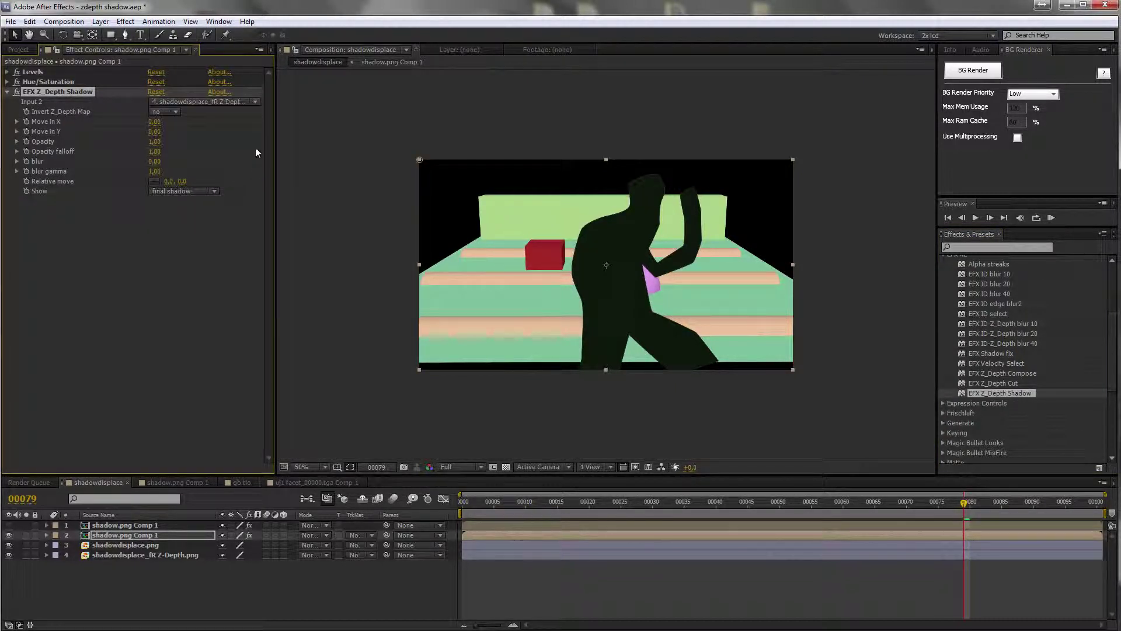
- Offset the shadow to Move in X -417,11 with Move in Y at 160,43
click(16, 121)
click(18, 147)
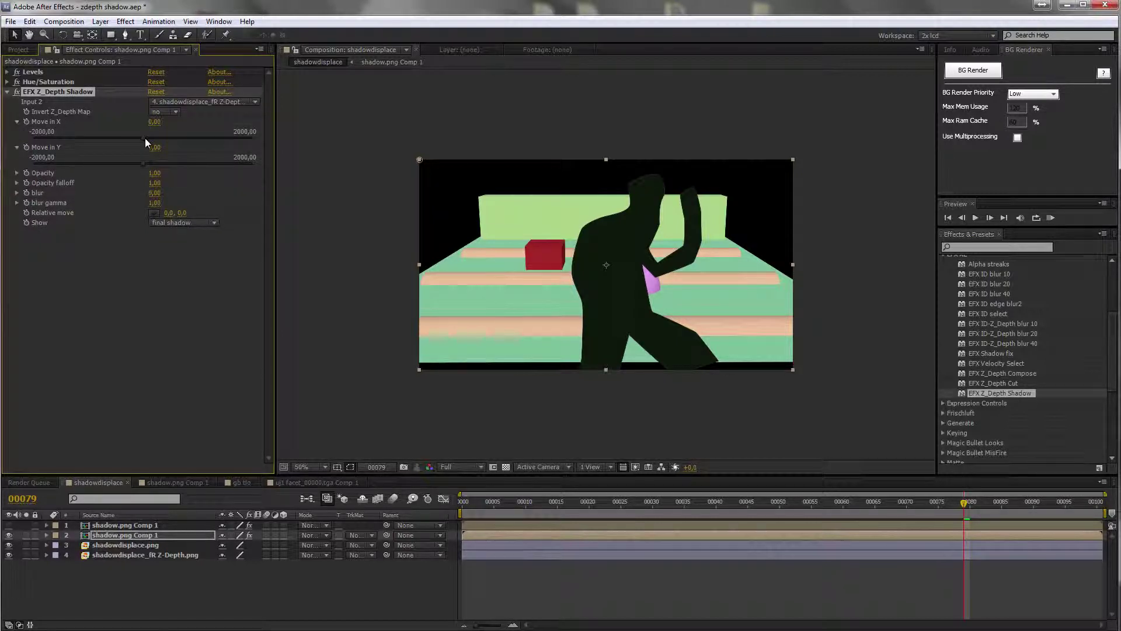
drag(144, 138, 150, 160)
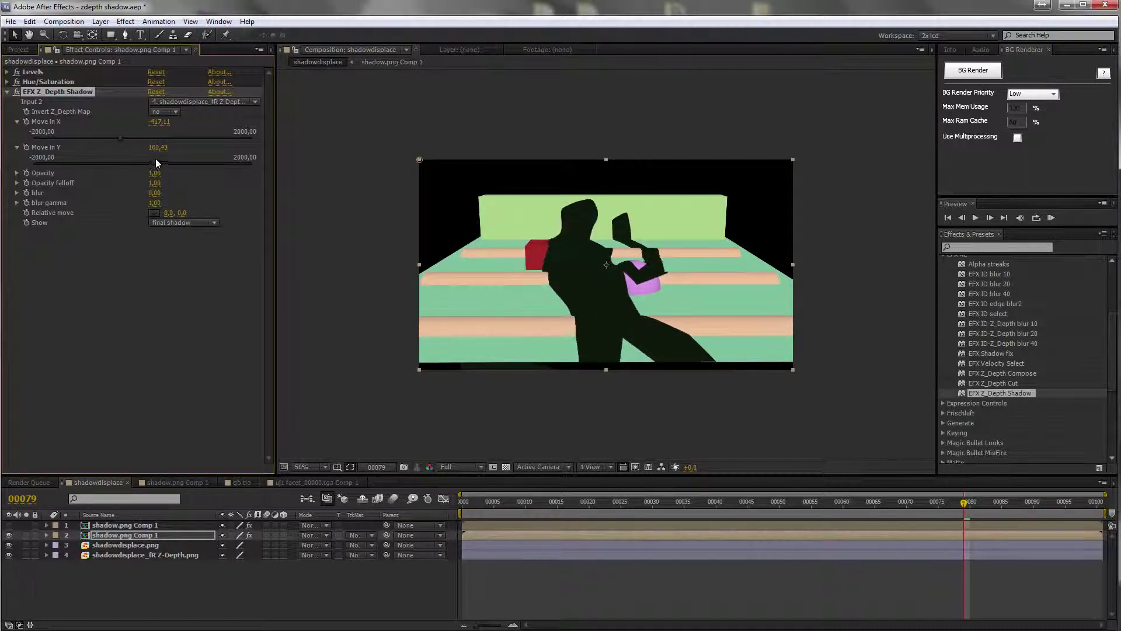
- Make the shadow semi-transparent with opacity 0,29 and opacity falloff 0,98
click(17, 173)
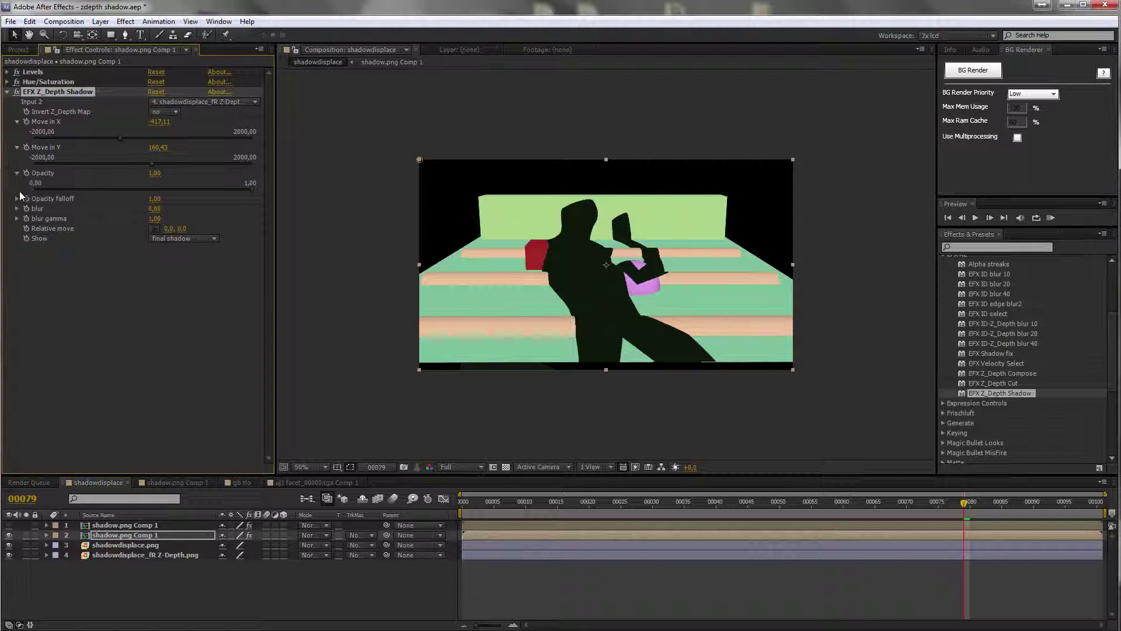
click(17, 198)
drag(225, 188, 96, 184)
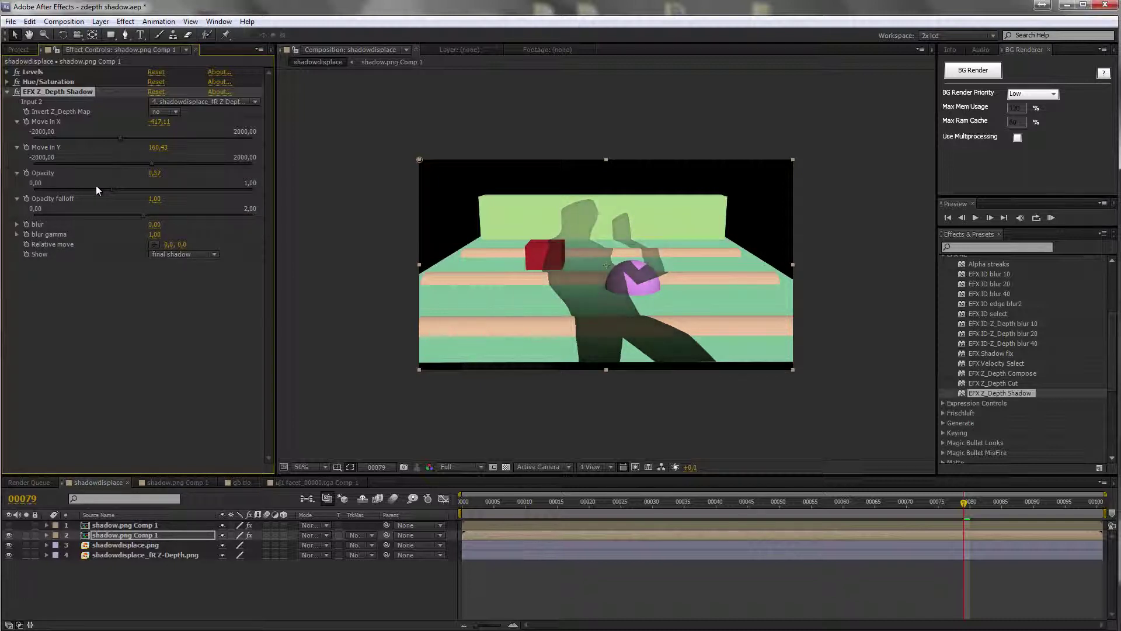
drag(151, 214, 69, 214)
click(141, 213)
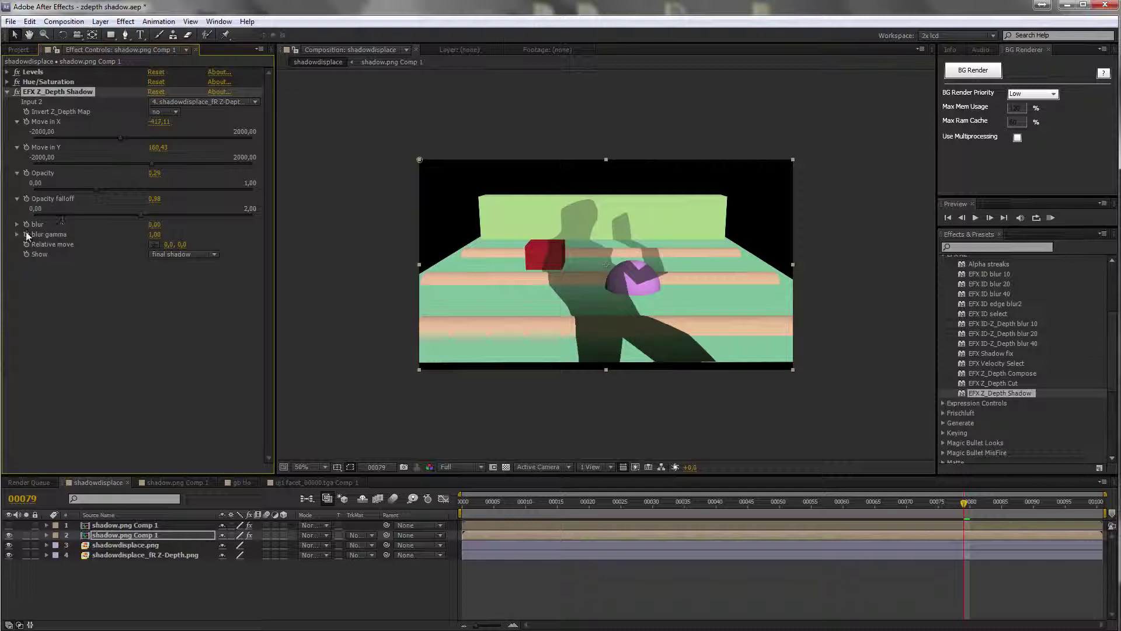
- Soften the shadow with blur around 18 and blur gamma about 5,19, then scrub Relative move
click(16, 225)
click(17, 250)
drag(34, 240, 240, 243)
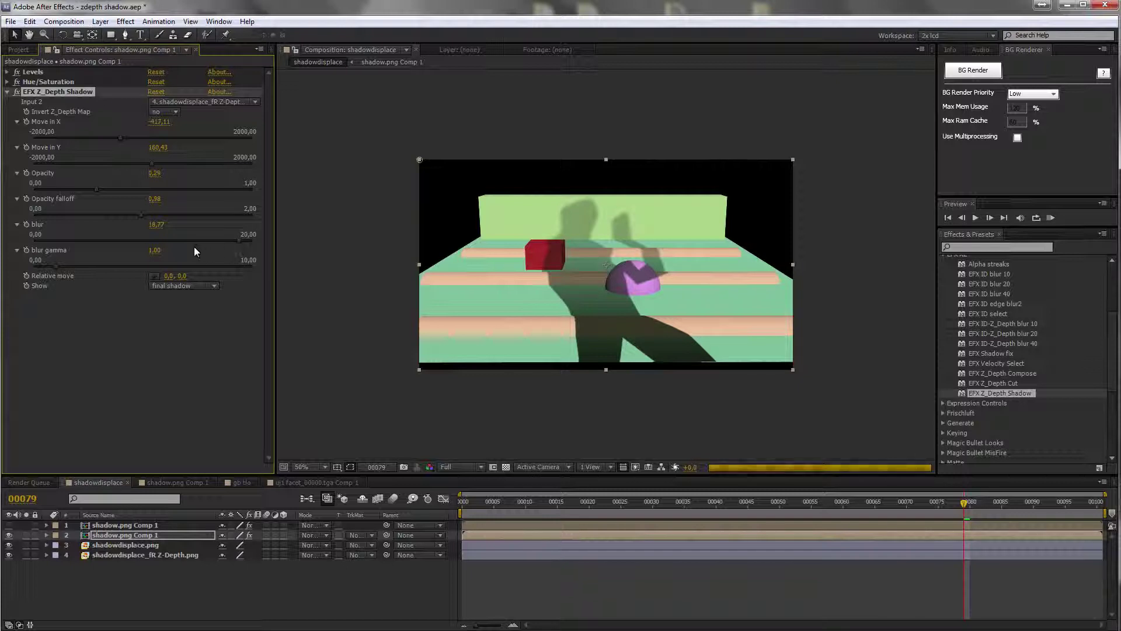
drag(61, 268, 113, 267)
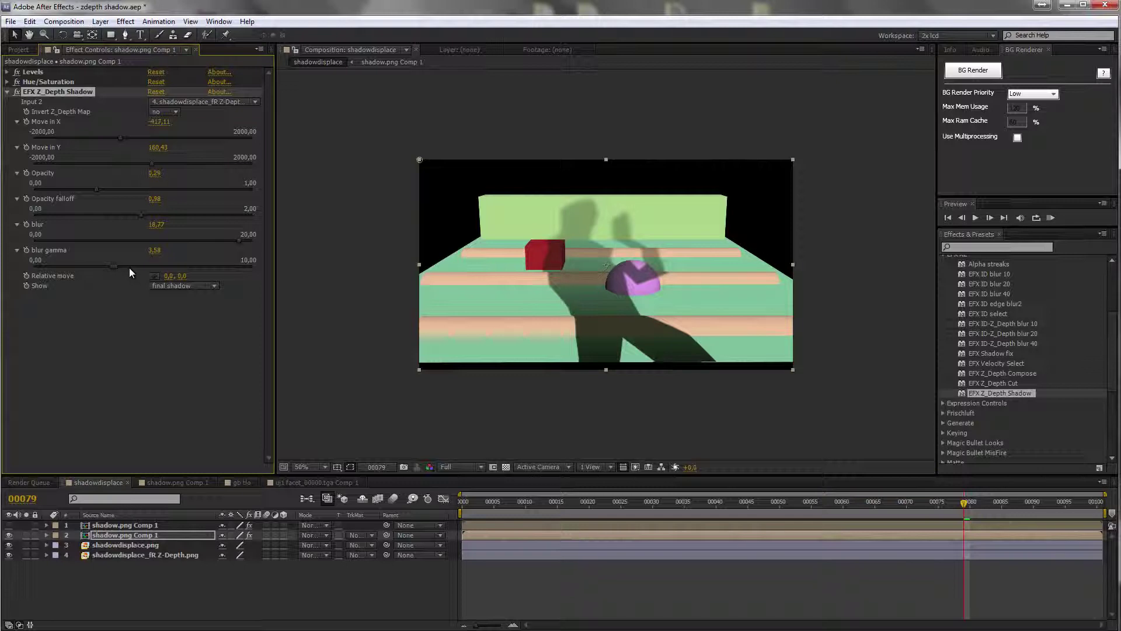
click(147, 267)
drag(168, 276, 200, 276)
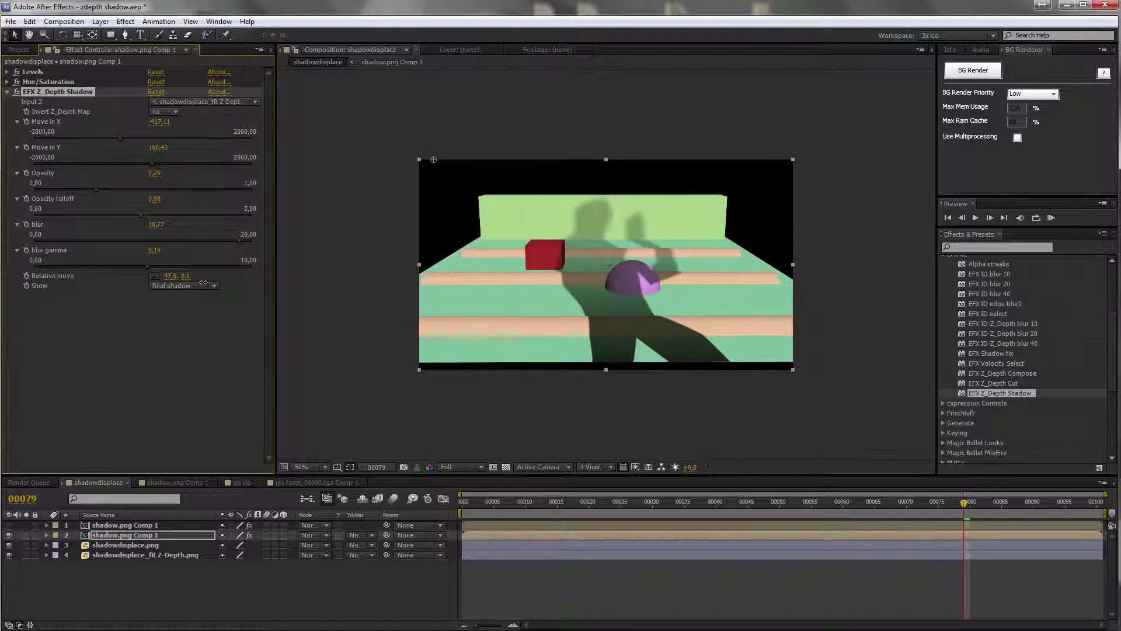
- Reset Relative move to 0,0 and make the bright green figure layer visible again
click(169, 276)
text(0)
key(Return)
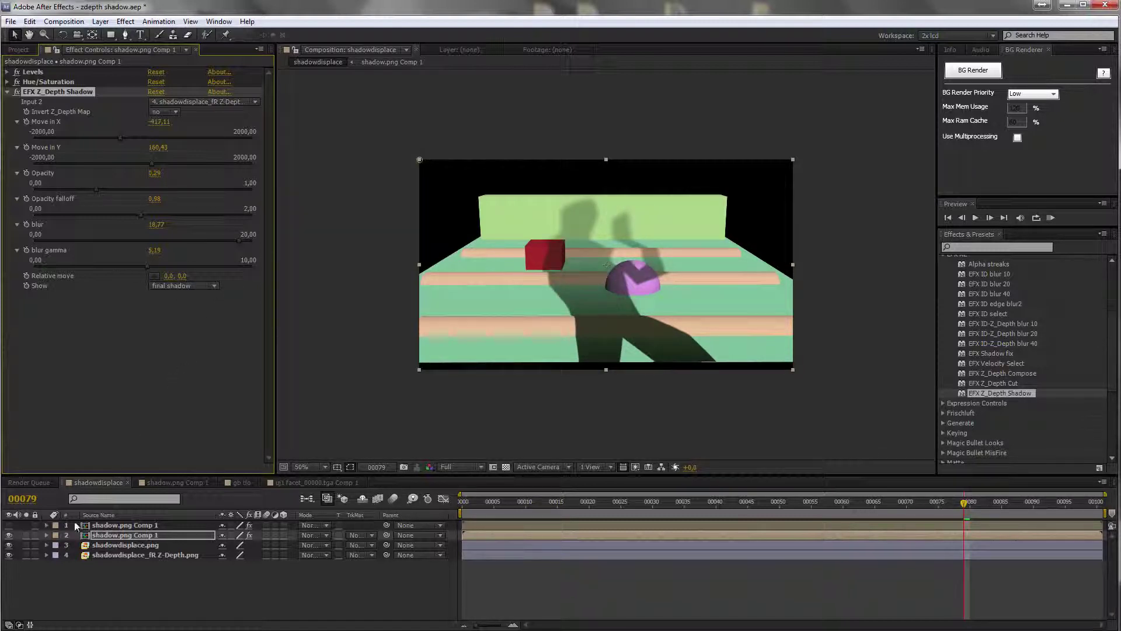
click(9, 525)
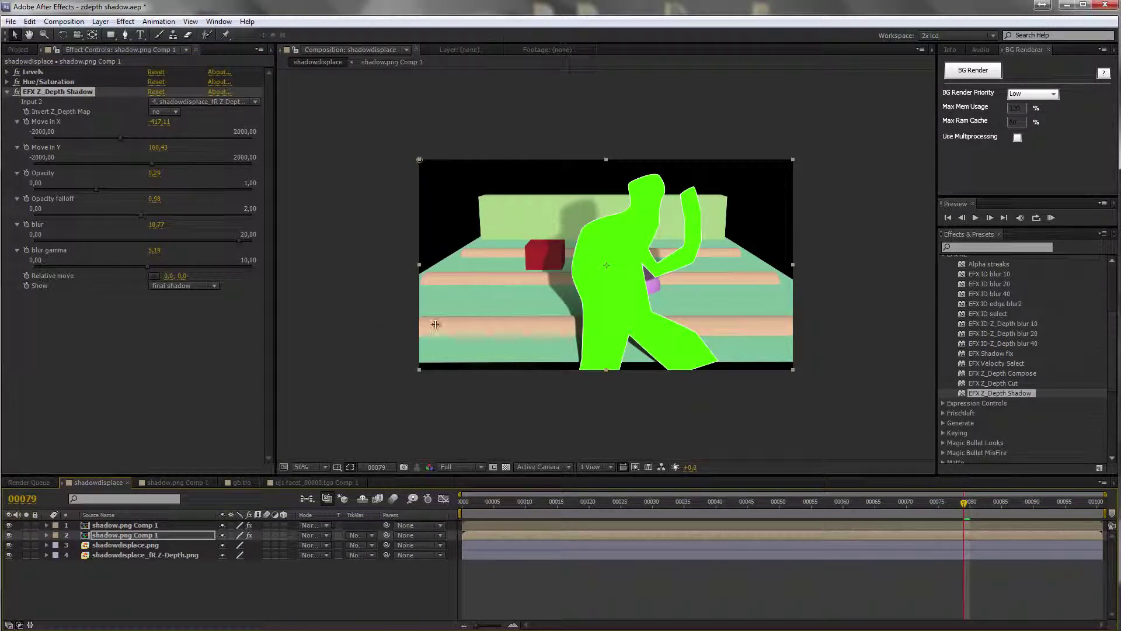
- Preview the shadow's original and z_depth outputs on a checkerboard, then show final shadow with figure and stairs
click(209, 286)
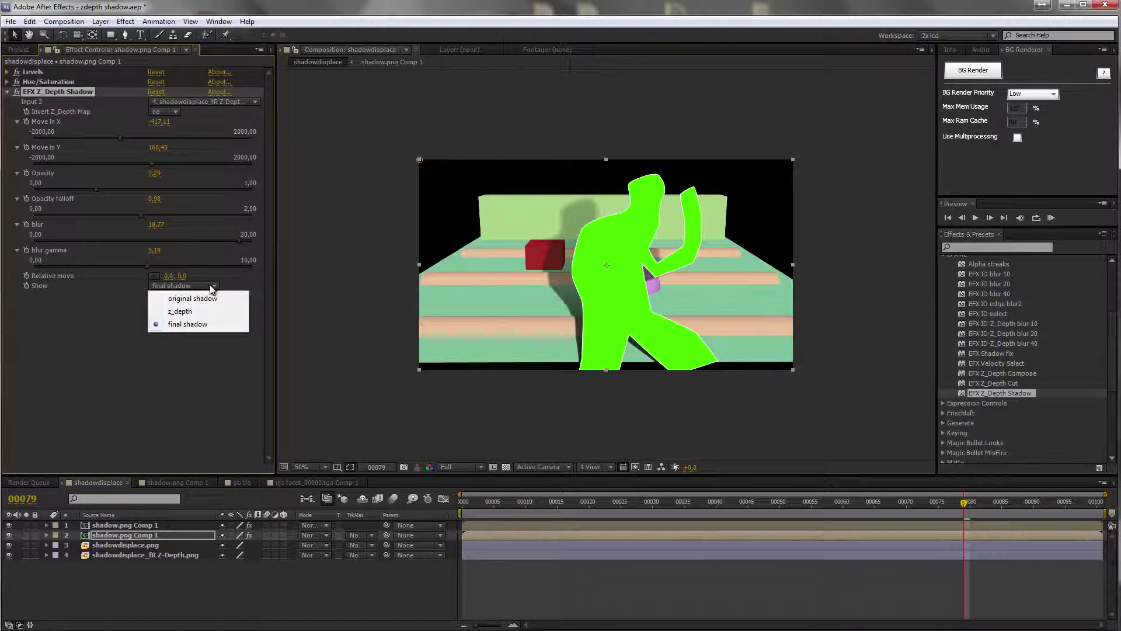
click(27, 535)
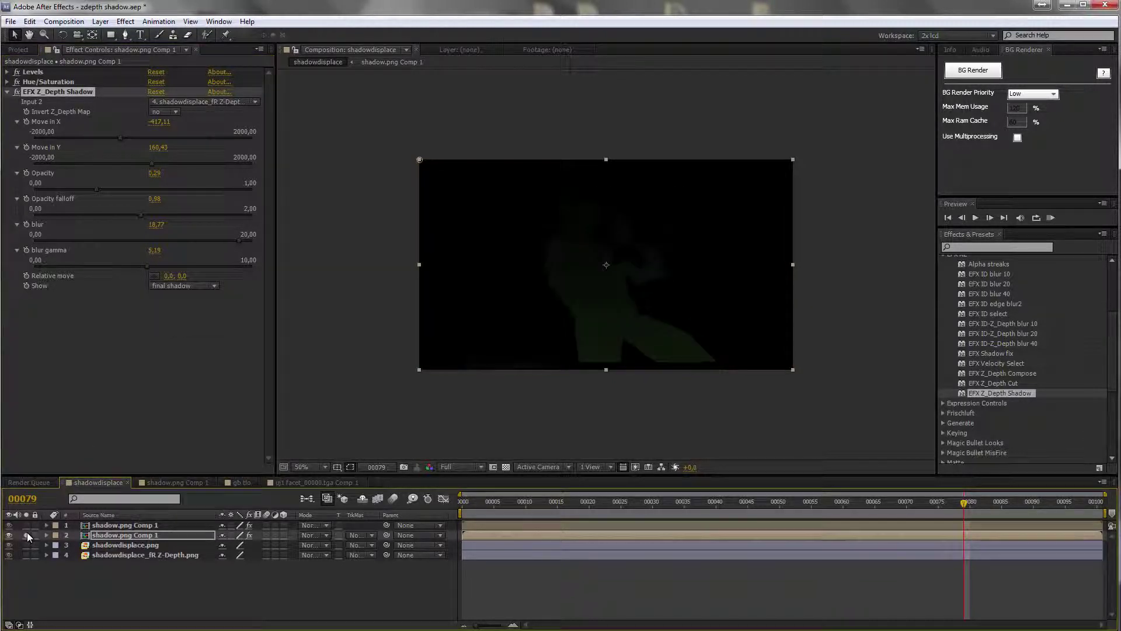
click(505, 467)
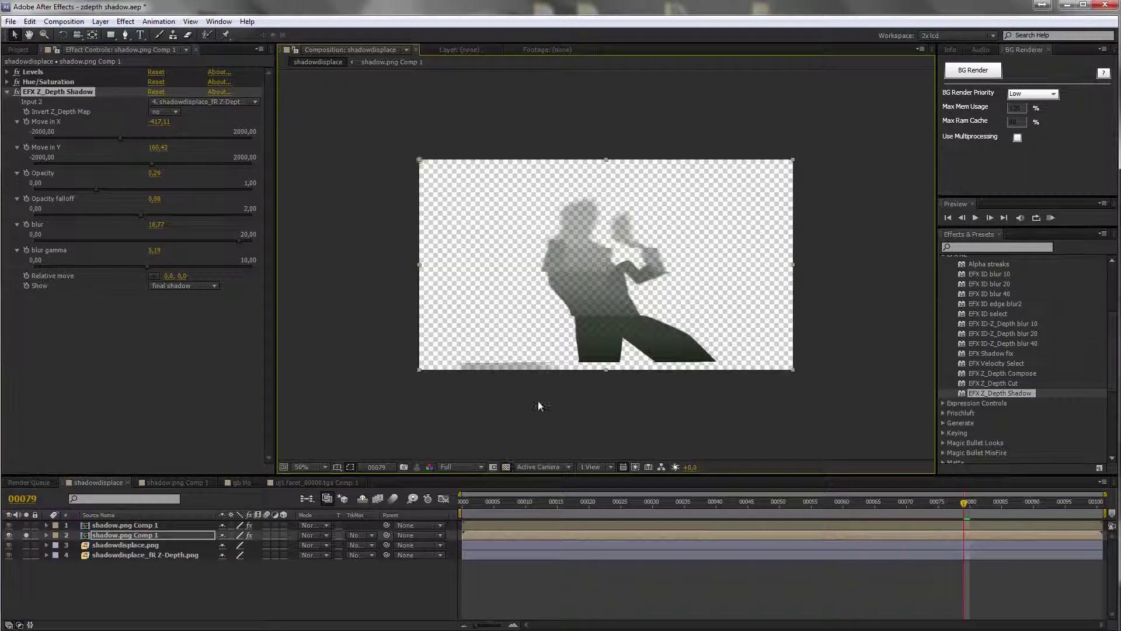
click(209, 289)
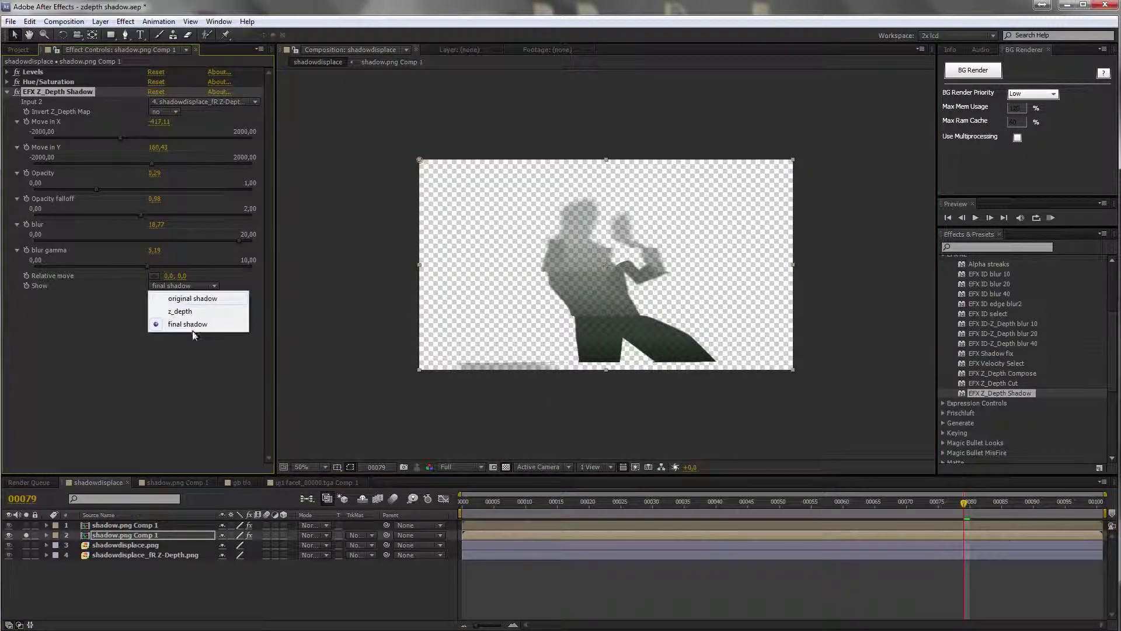
click(200, 300)
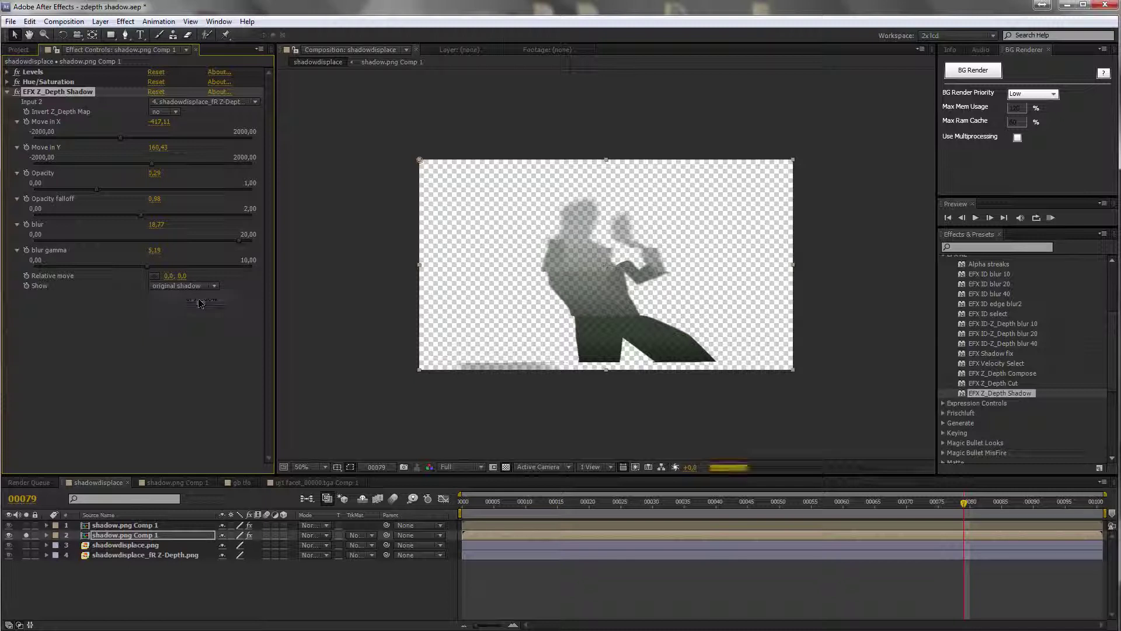
click(199, 286)
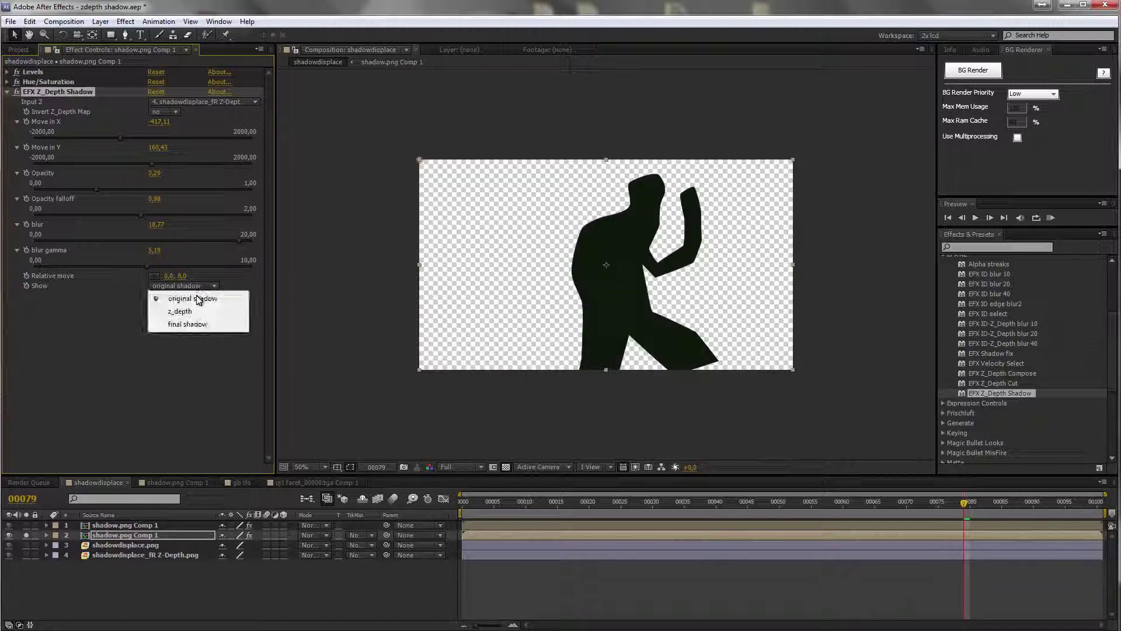
click(199, 313)
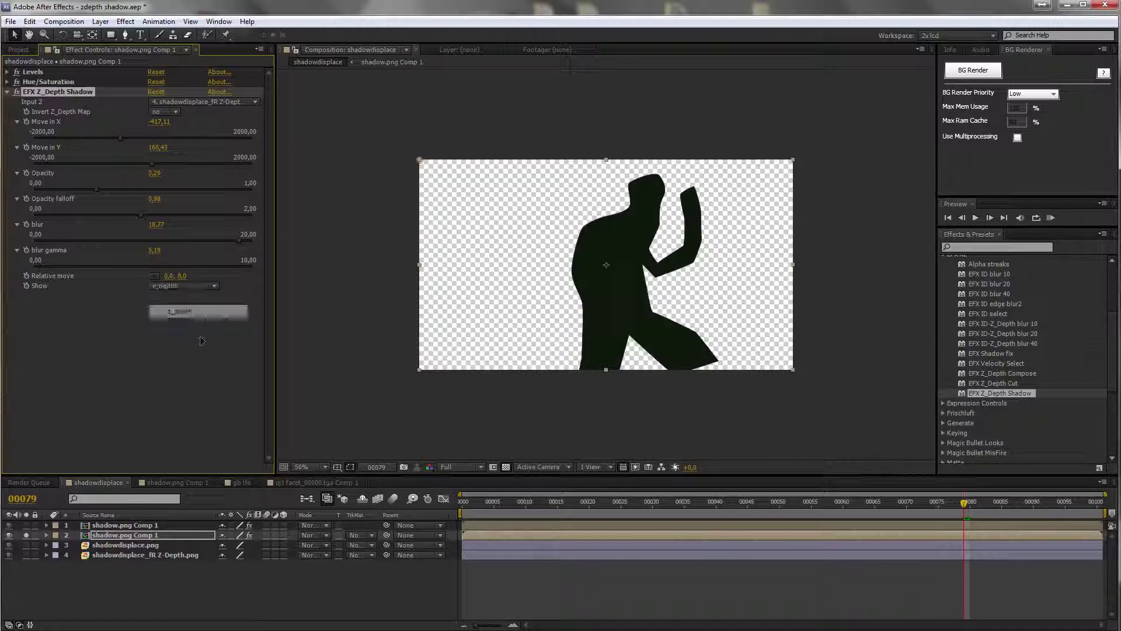
click(194, 284)
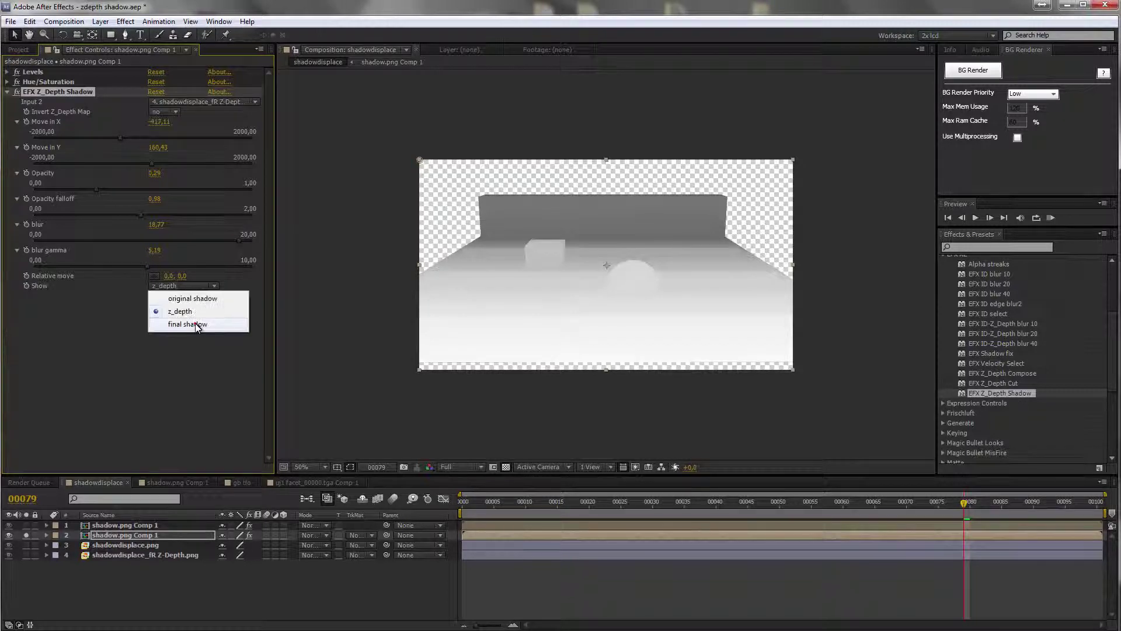
click(199, 324)
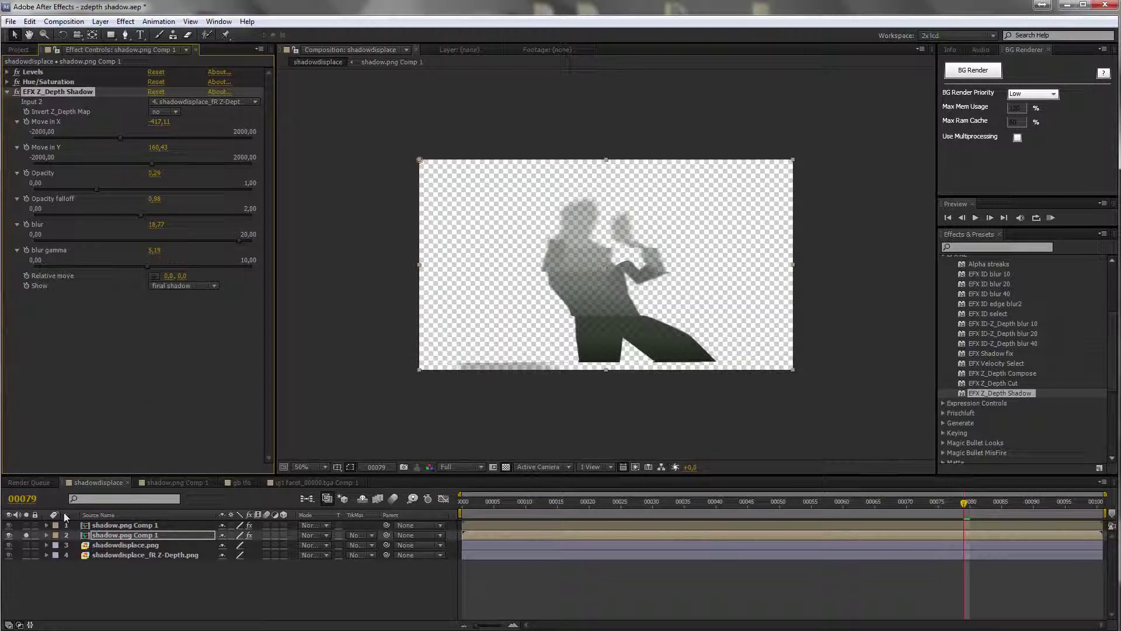
click(25, 525)
click(26, 545)
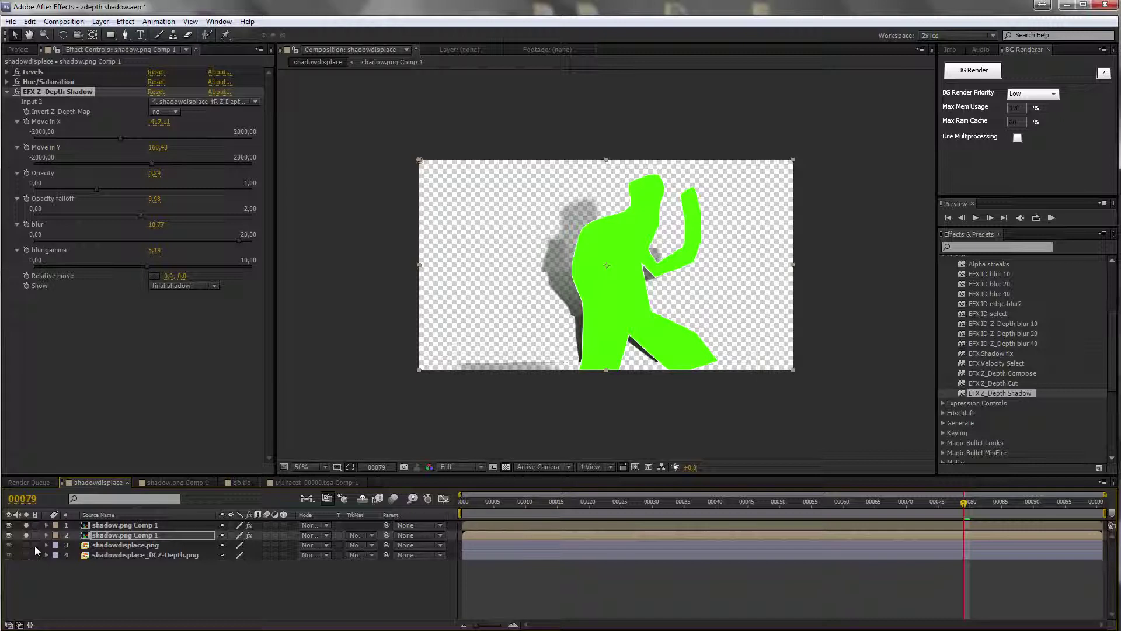